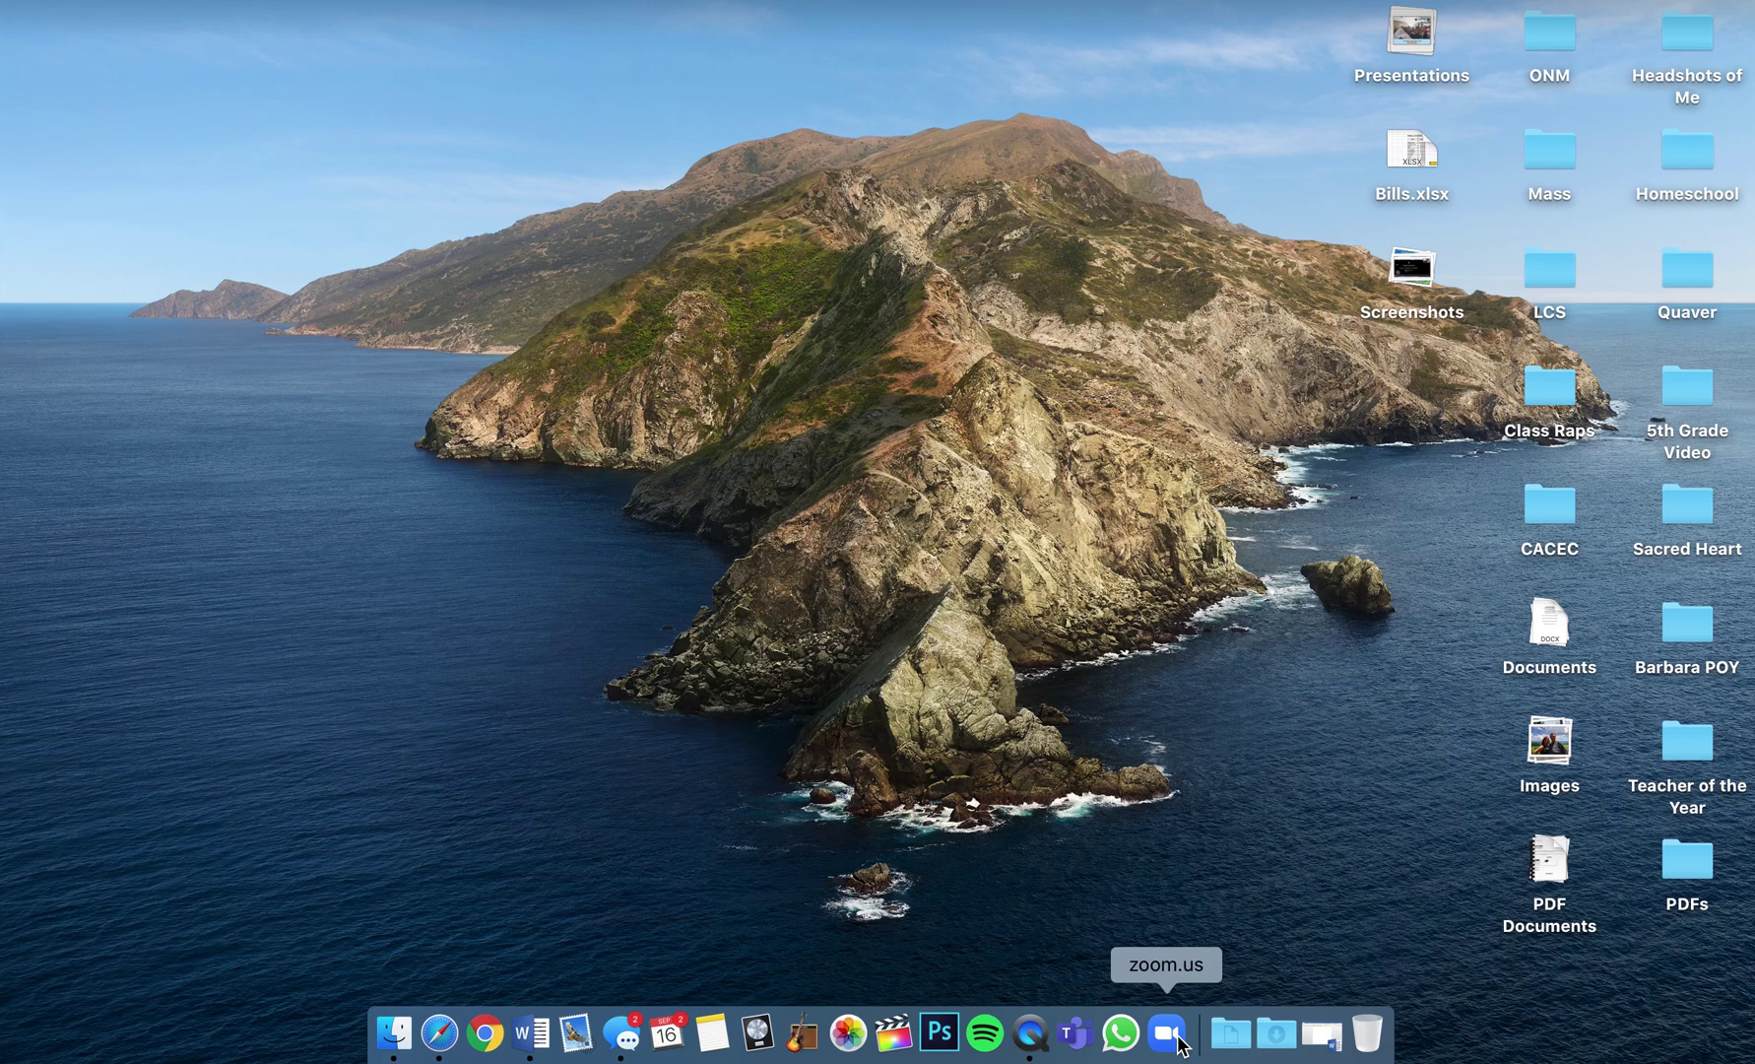
# Launch Zoom and choose single sign-on from its sign-in form.
pyautogui.click(1179, 1040)
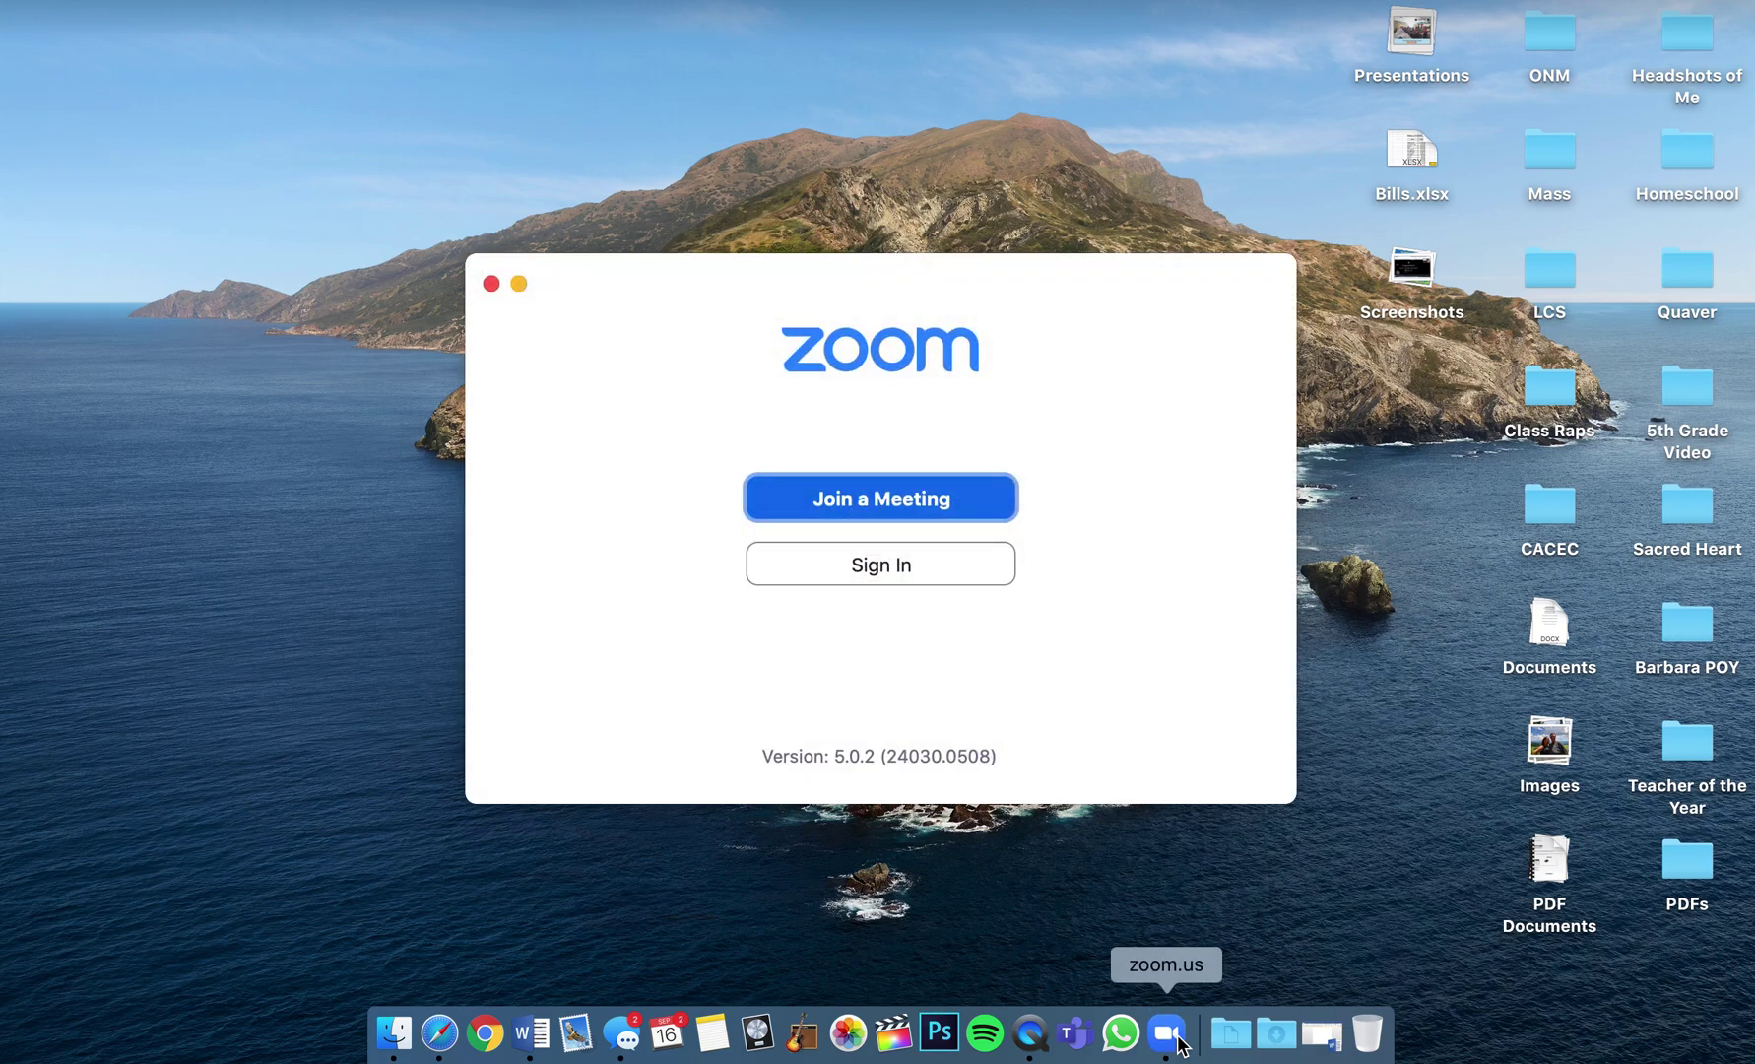
pyautogui.click(935, 569)
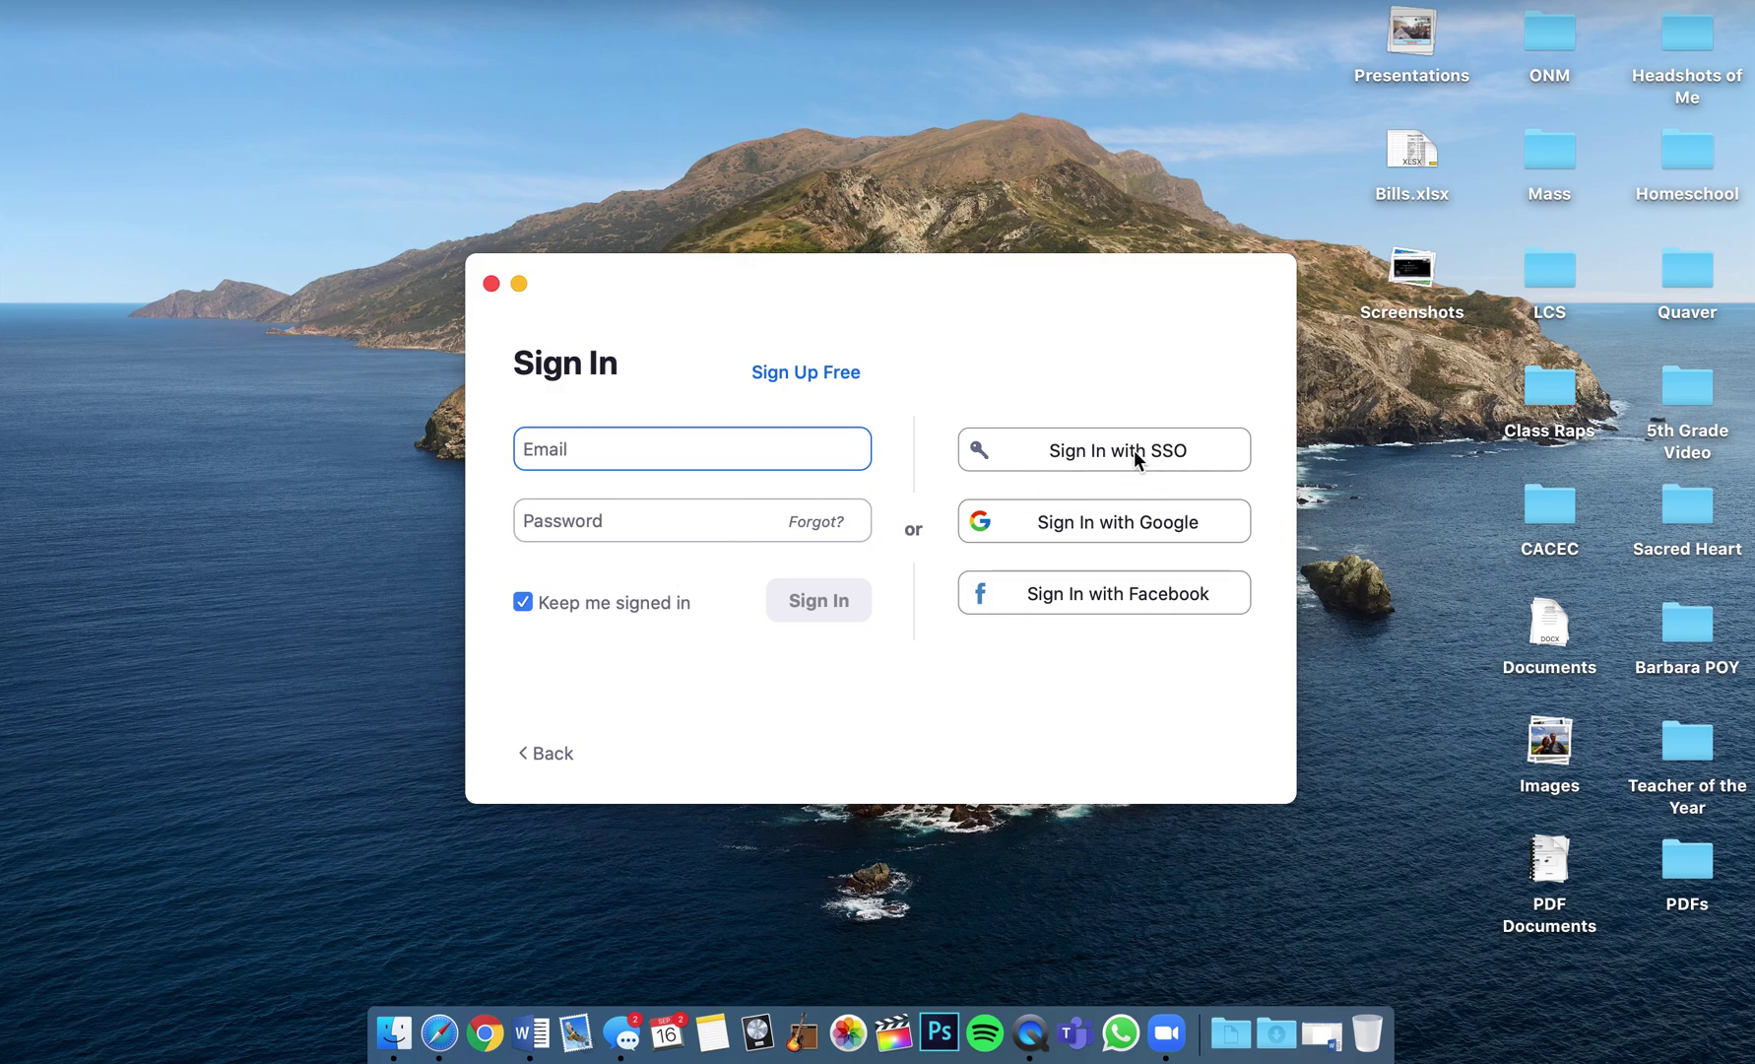
pyautogui.click(1134, 453)
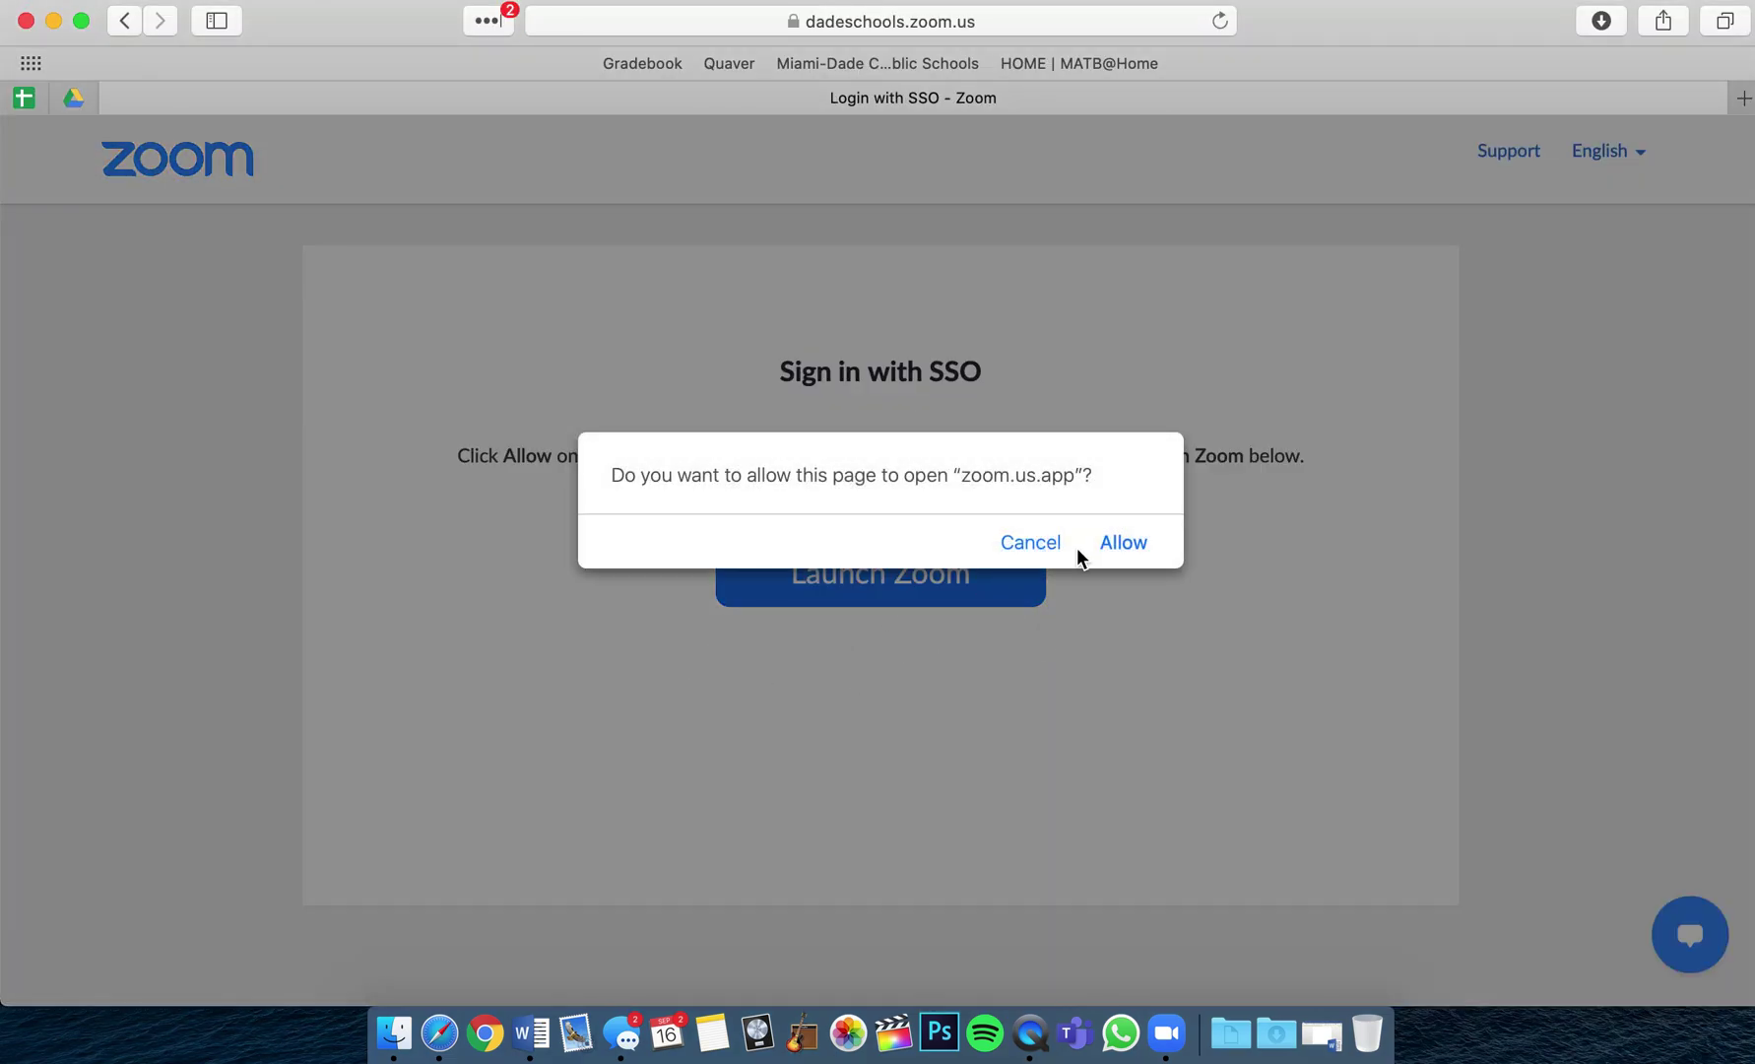
# Allow the dadeschools SSO page in Safari to open the Zoom app.
pyautogui.click(1129, 542)
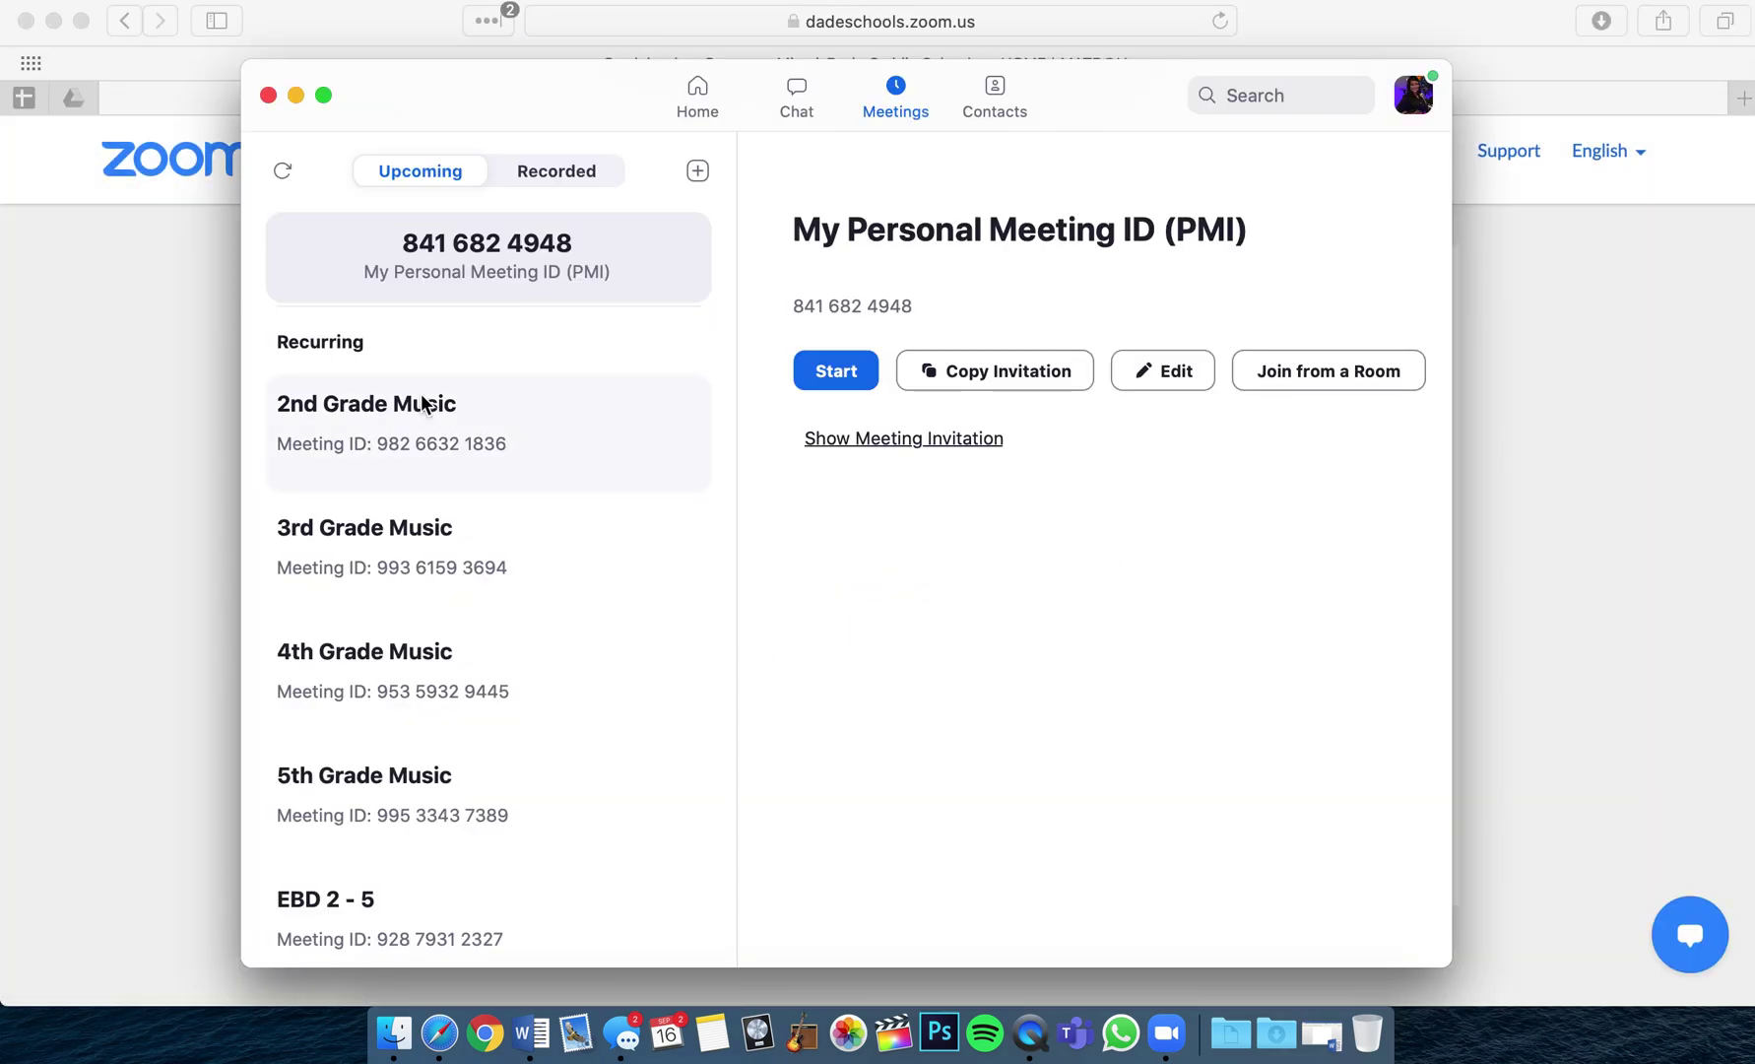
# Go to the Zoom home page and start scheduling a new meeting.
pyautogui.click(697, 98)
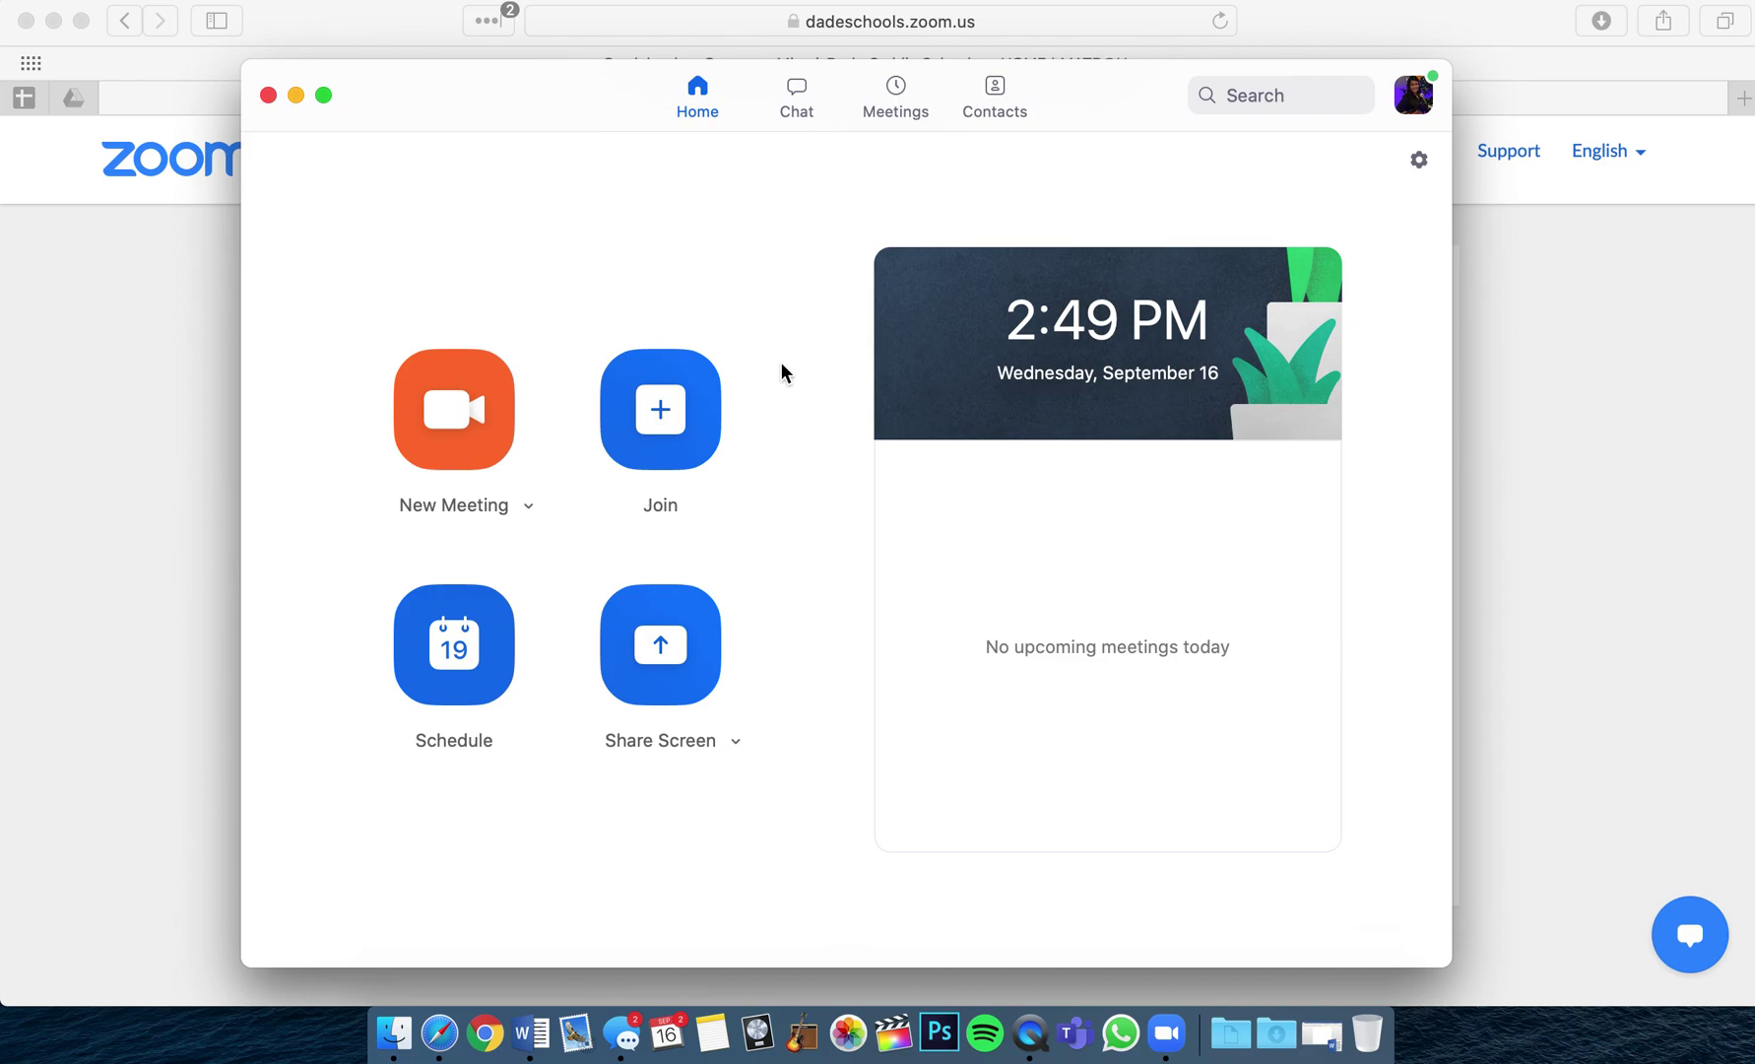
pyautogui.click(444, 644)
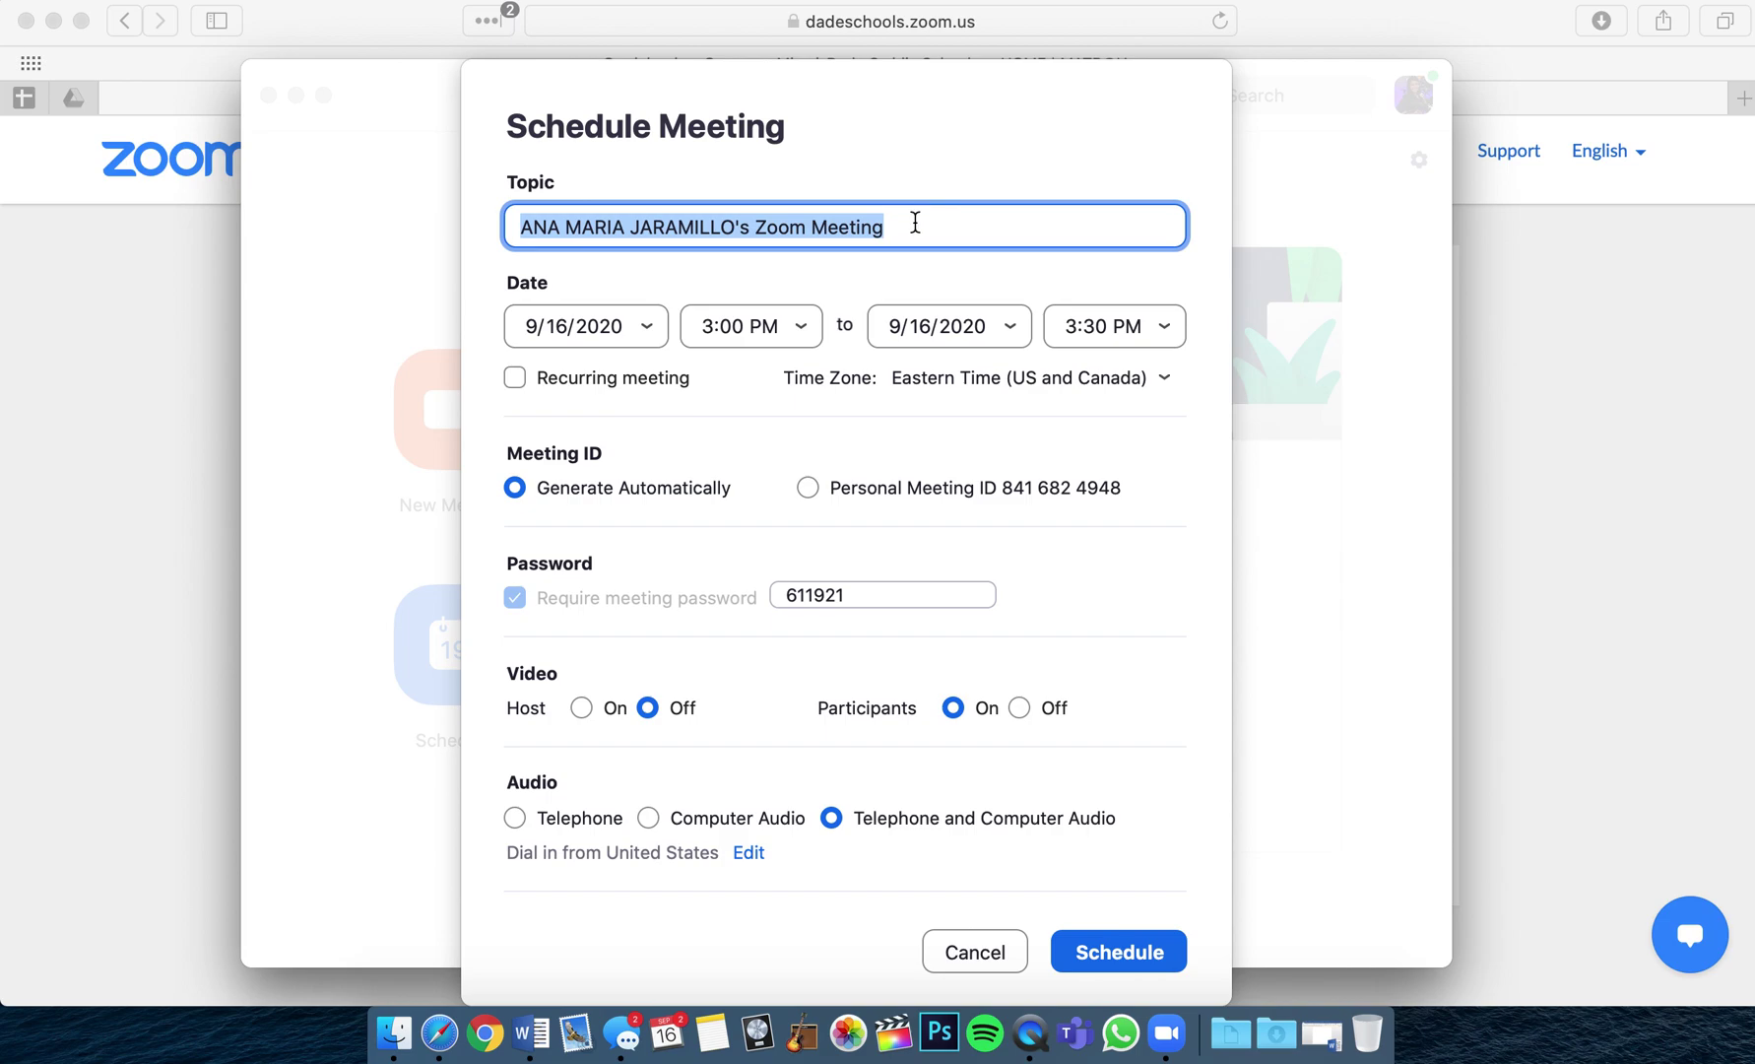
# Title the meeting '2nd Grade Music' and set its date to 9/17/2020.
pyautogui.write('2nd ')
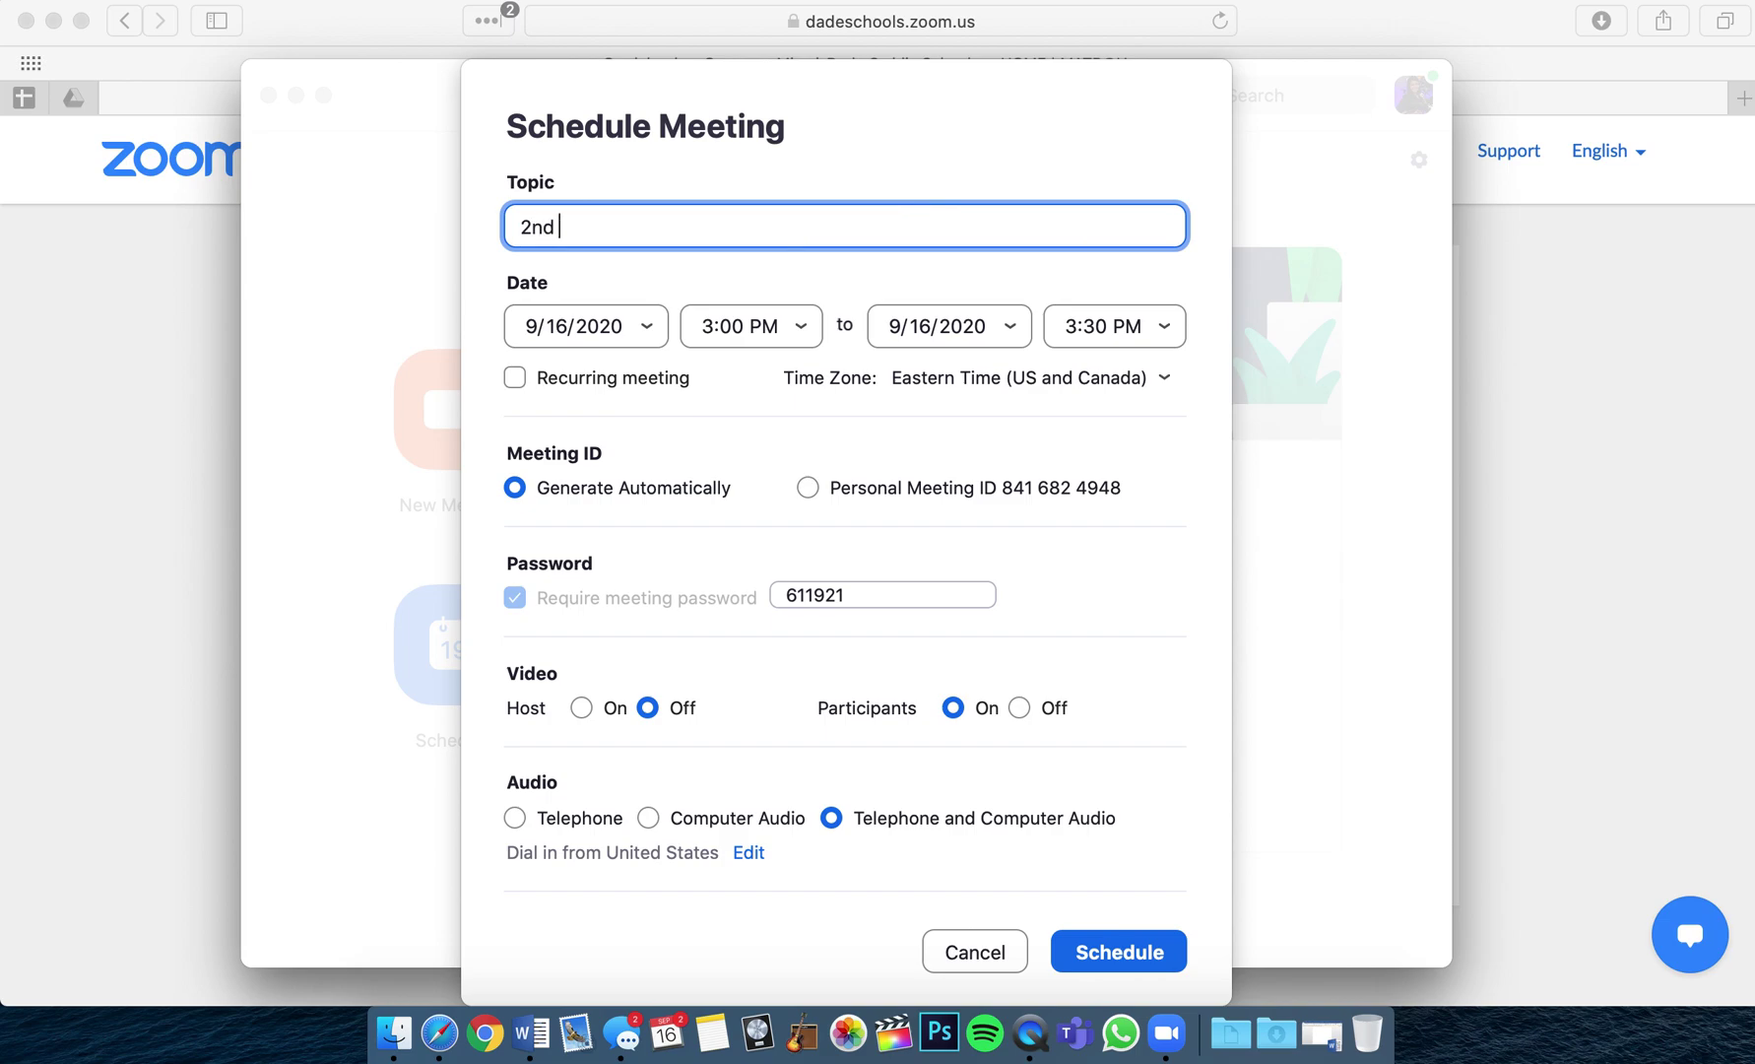
pyautogui.write('Grade Music')
pyautogui.click(650, 332)
pyautogui.click(636, 458)
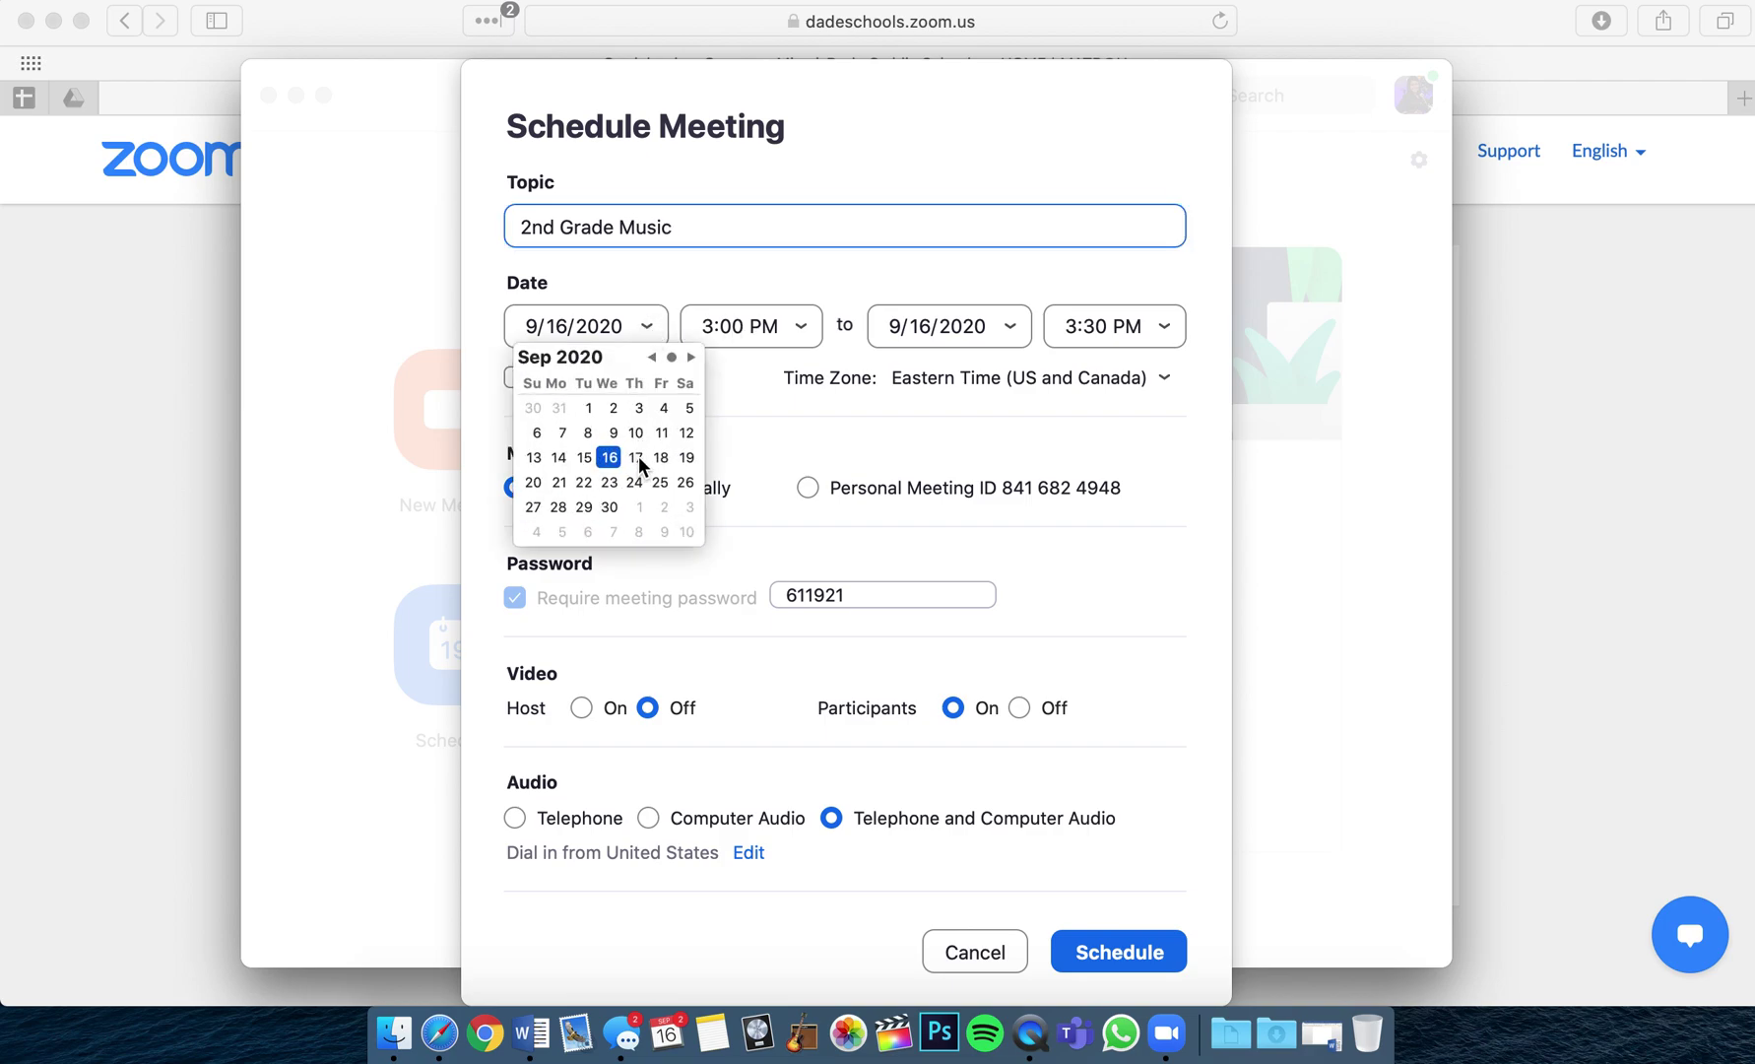
# Set the time to 10:00–11:00 AM, make it recurring, and select the generated passcode.
pyautogui.click(801, 331)
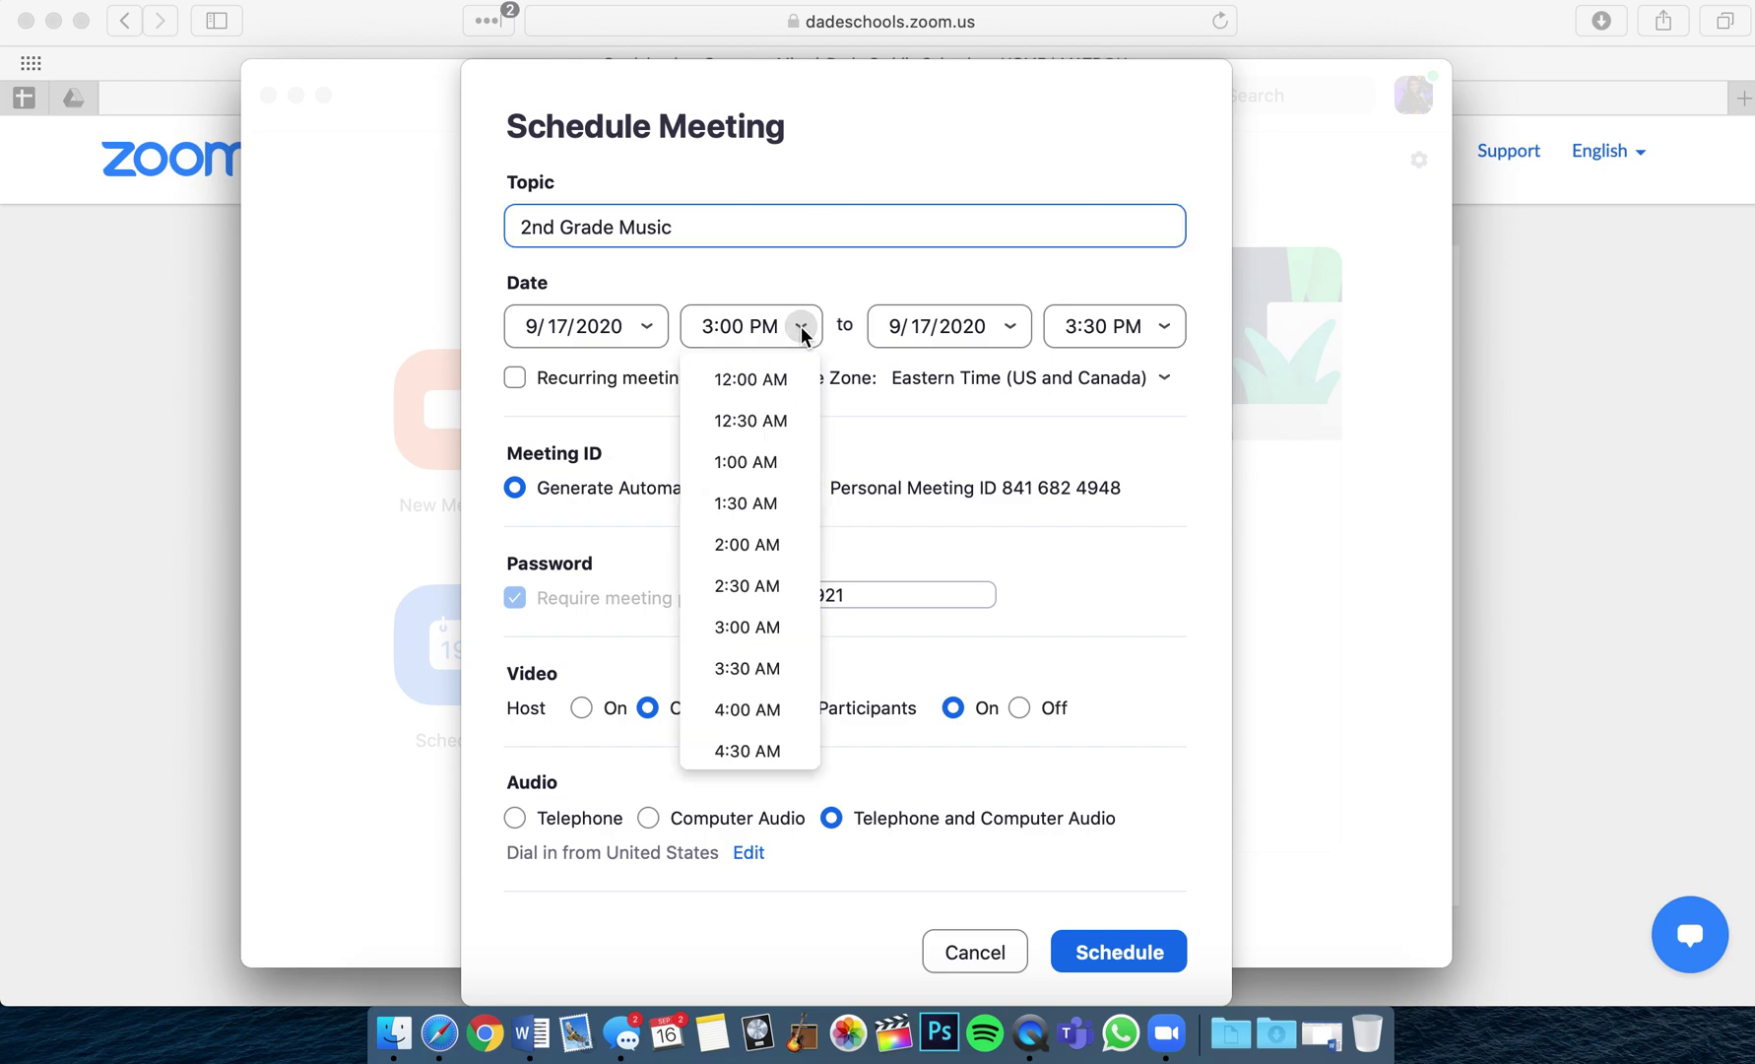
pyautogui.scroll(-10, 757, 620)
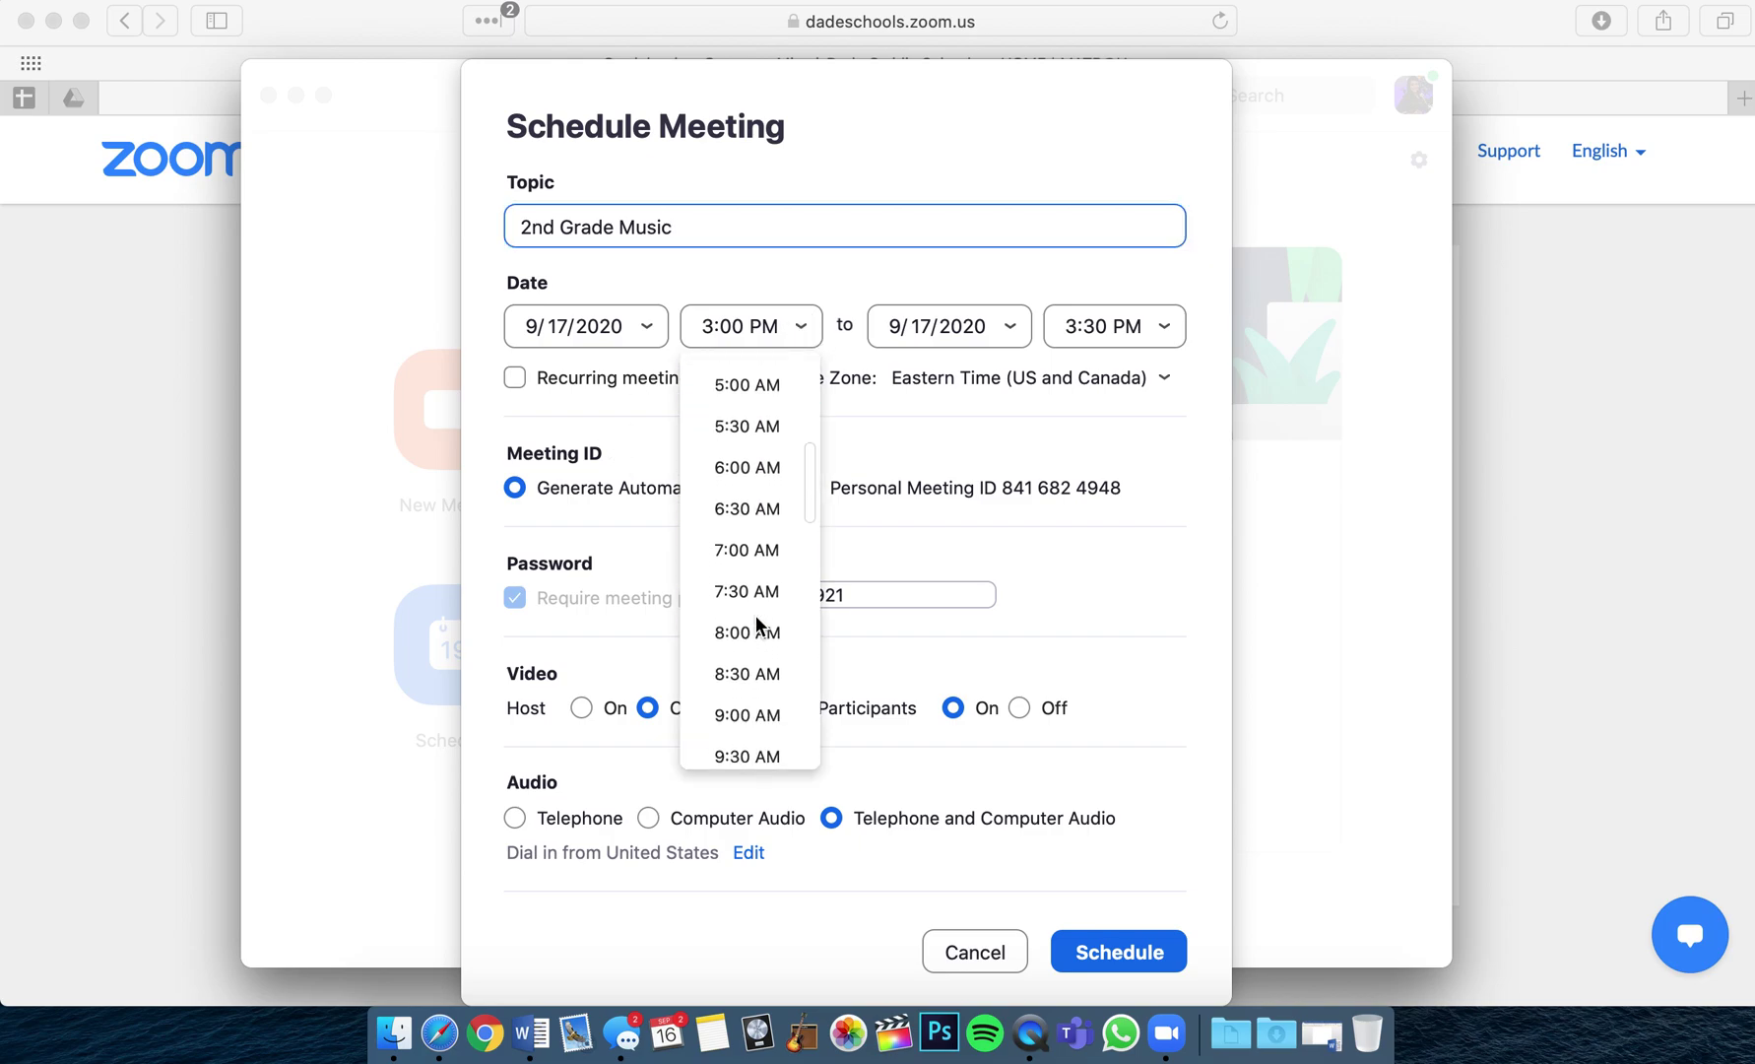
pyautogui.scroll(-1, 757, 621)
pyautogui.scroll(2, 758, 610)
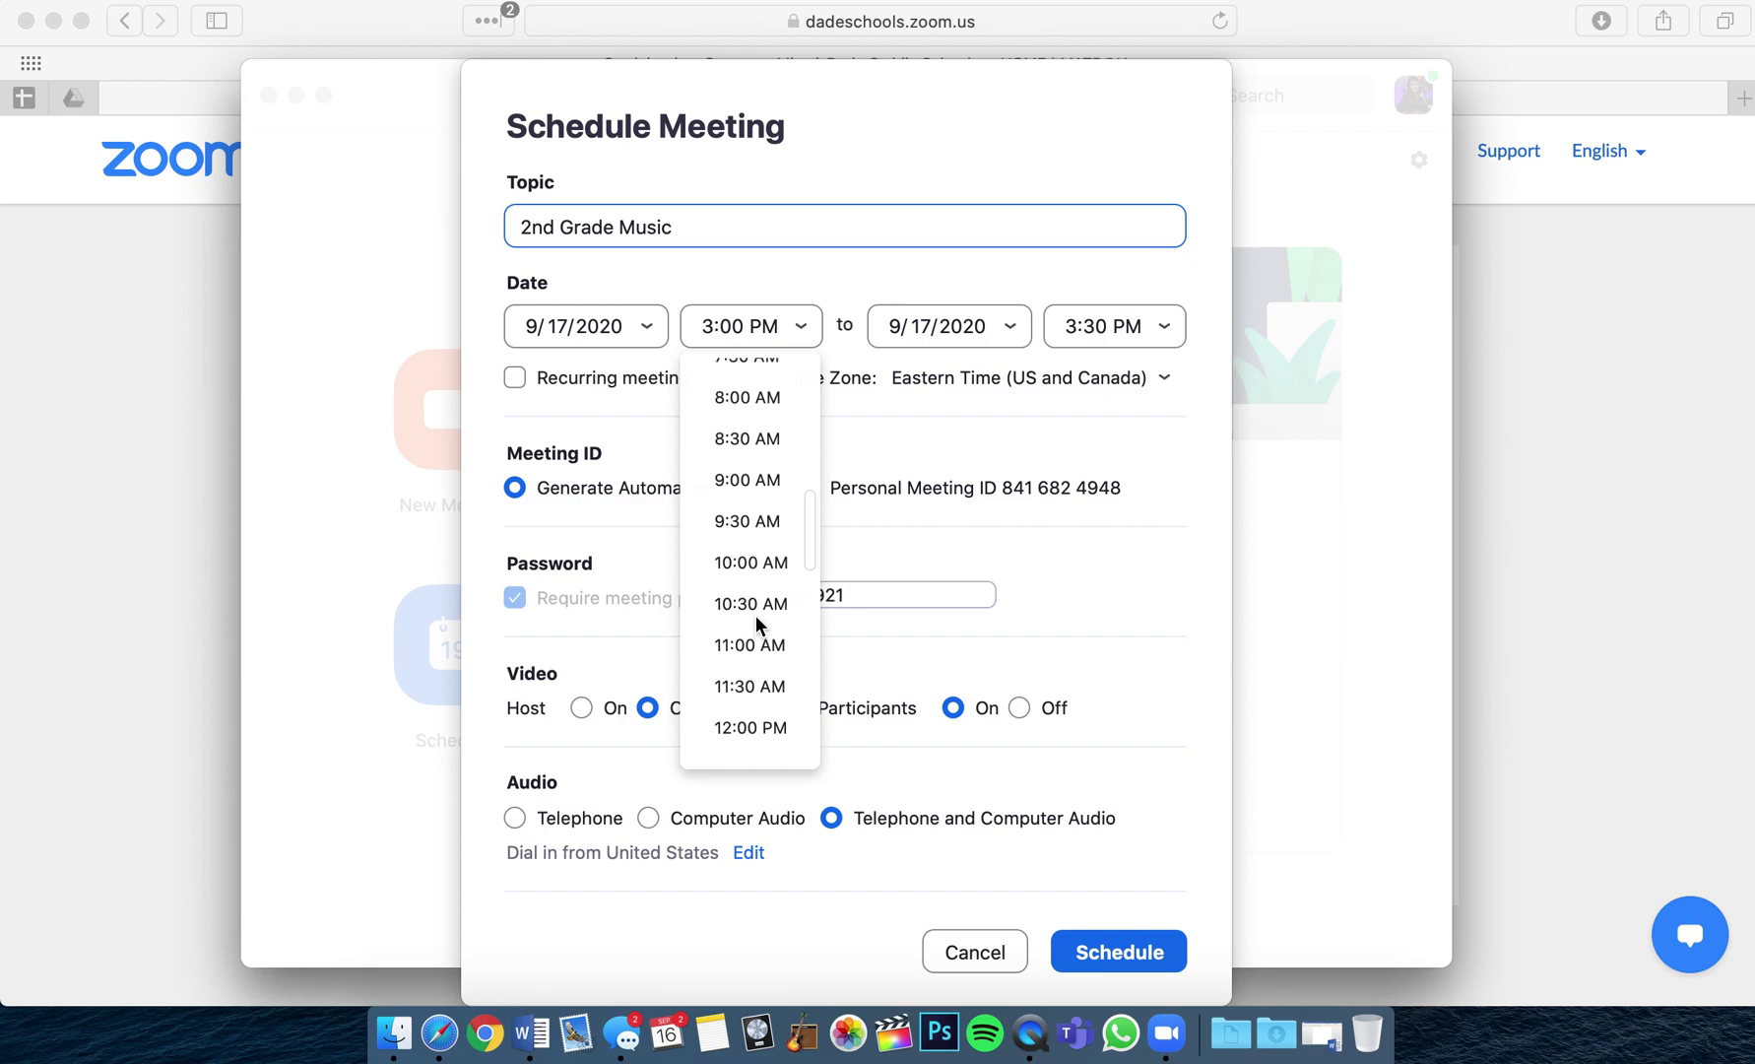
pyautogui.click(767, 574)
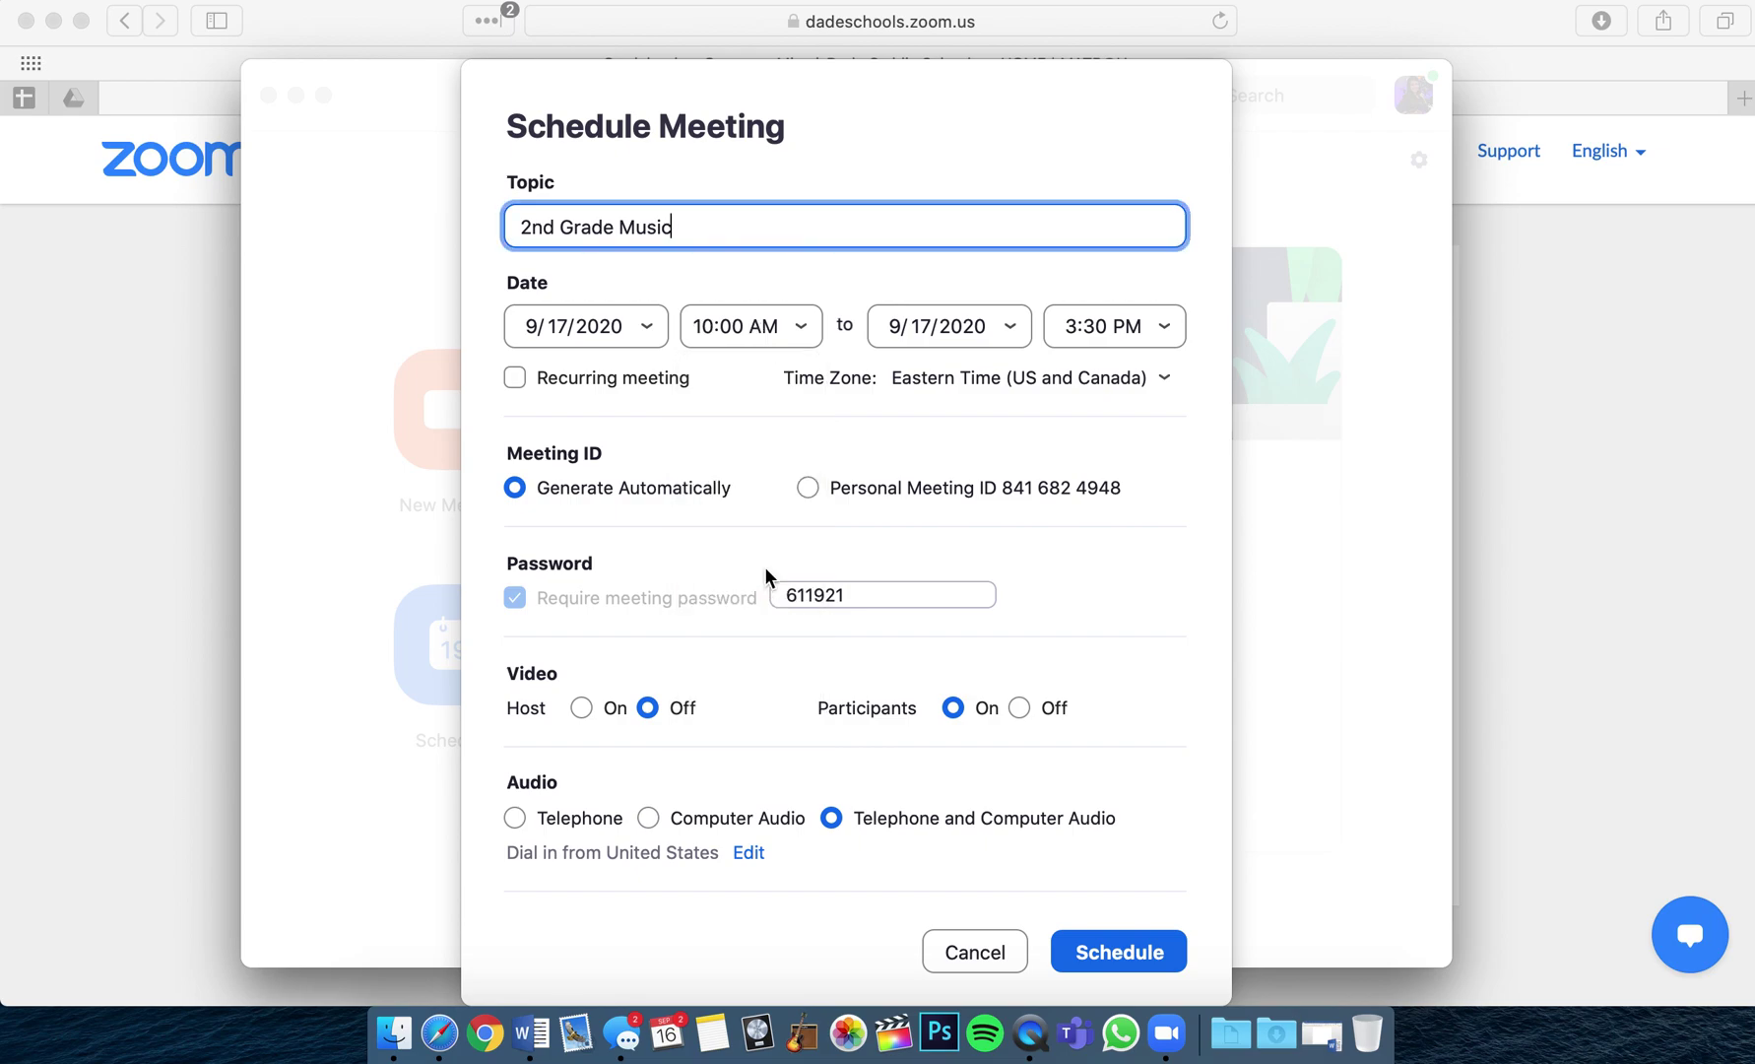
pyautogui.click(1166, 328)
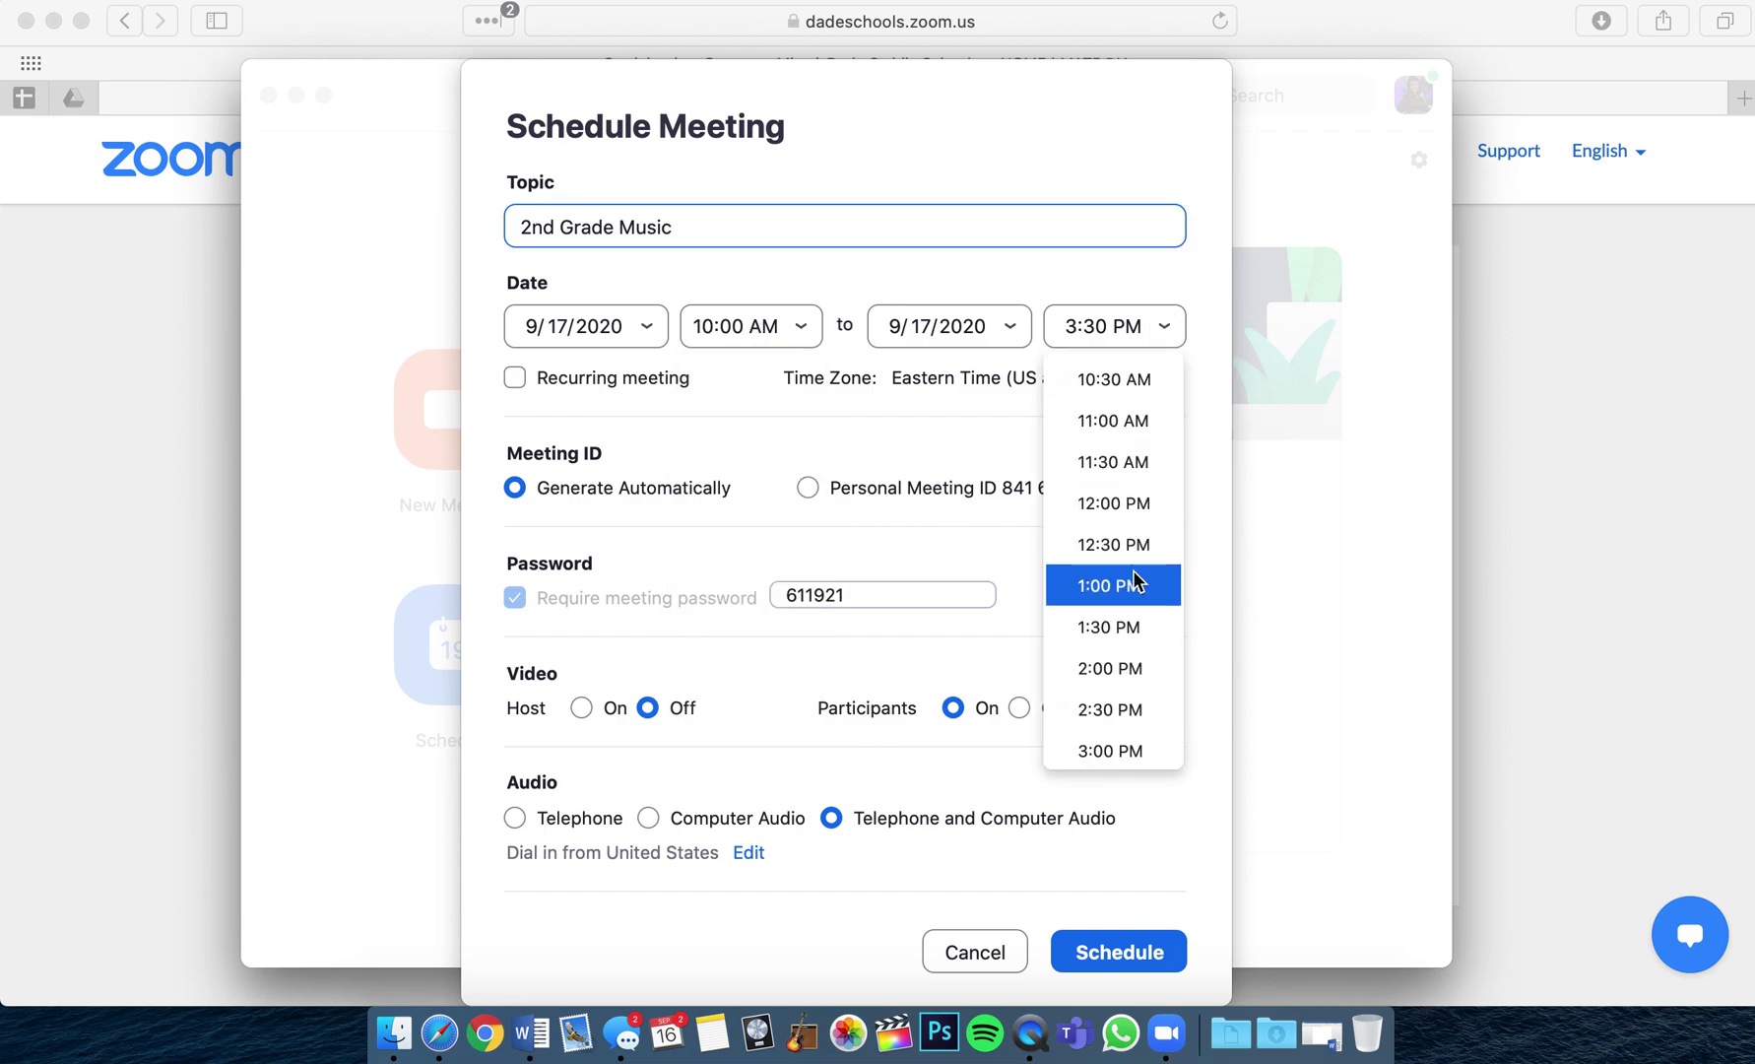
pyautogui.click(1113, 420)
pyautogui.click(514, 378)
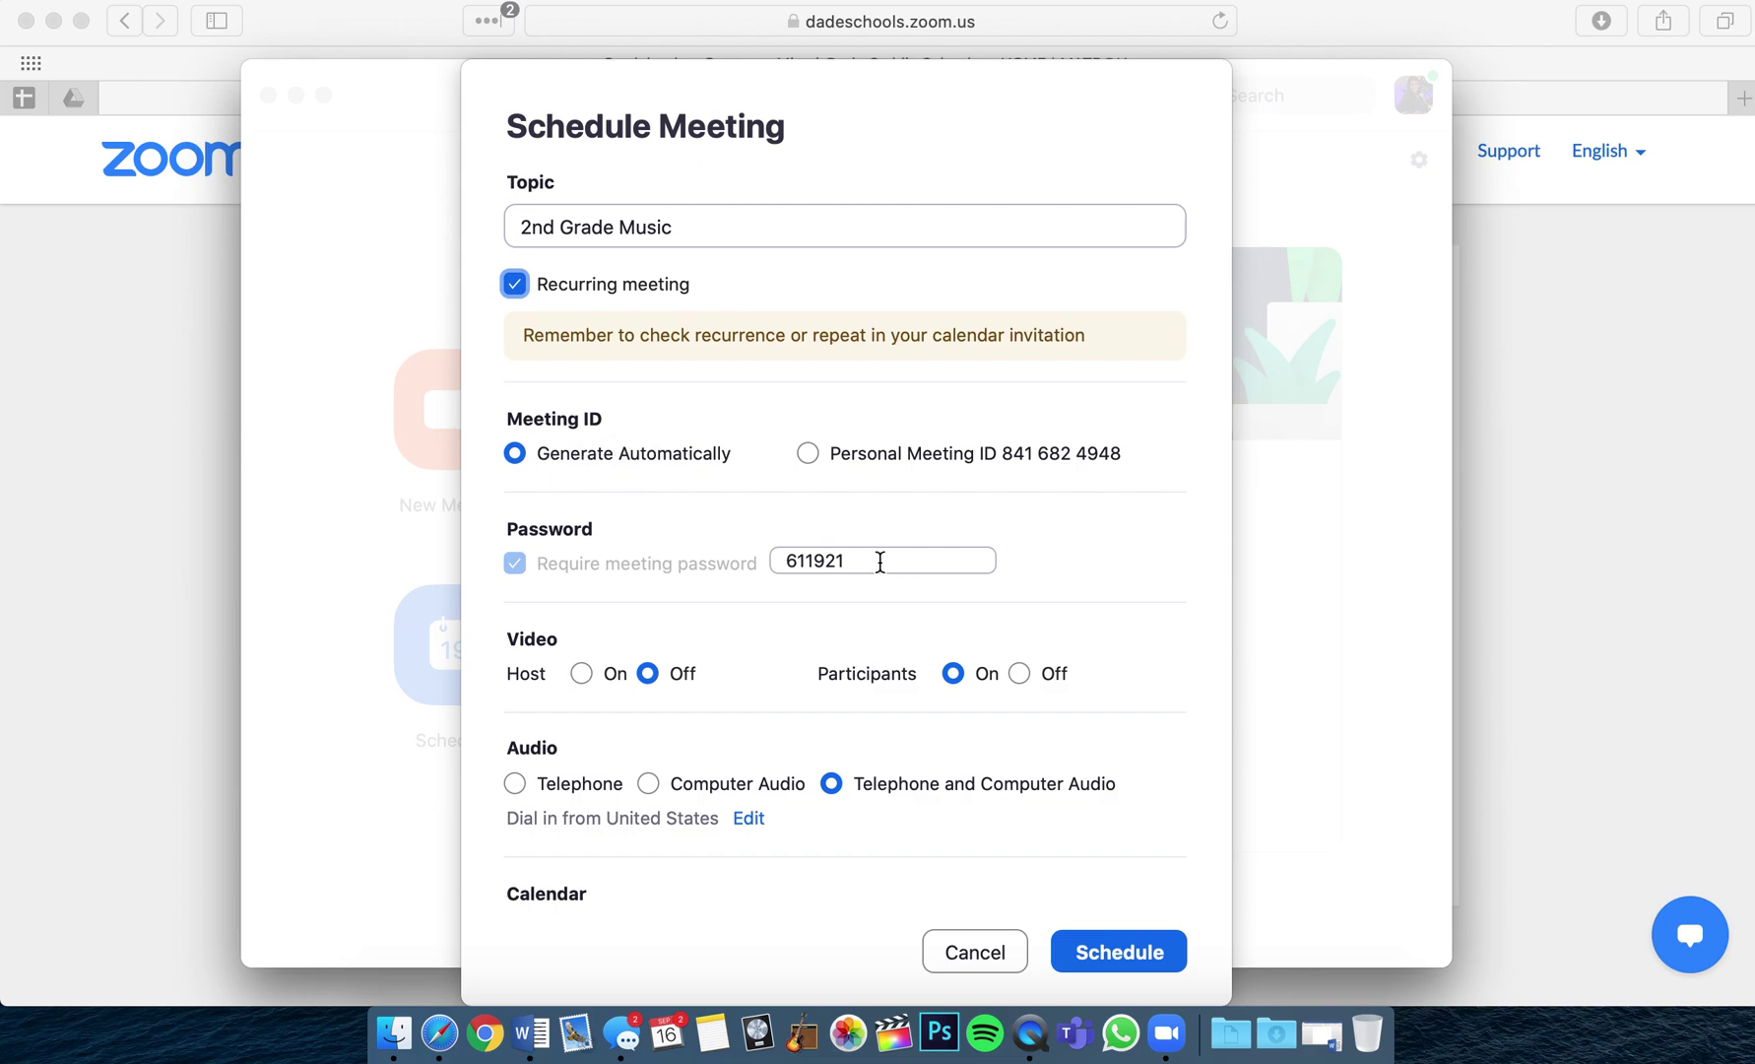
pyautogui.doubleClick(880, 561)
# Enter a custom passcode, turn host video on, and schedule the recurring meeting.
pyautogui.write('Music')
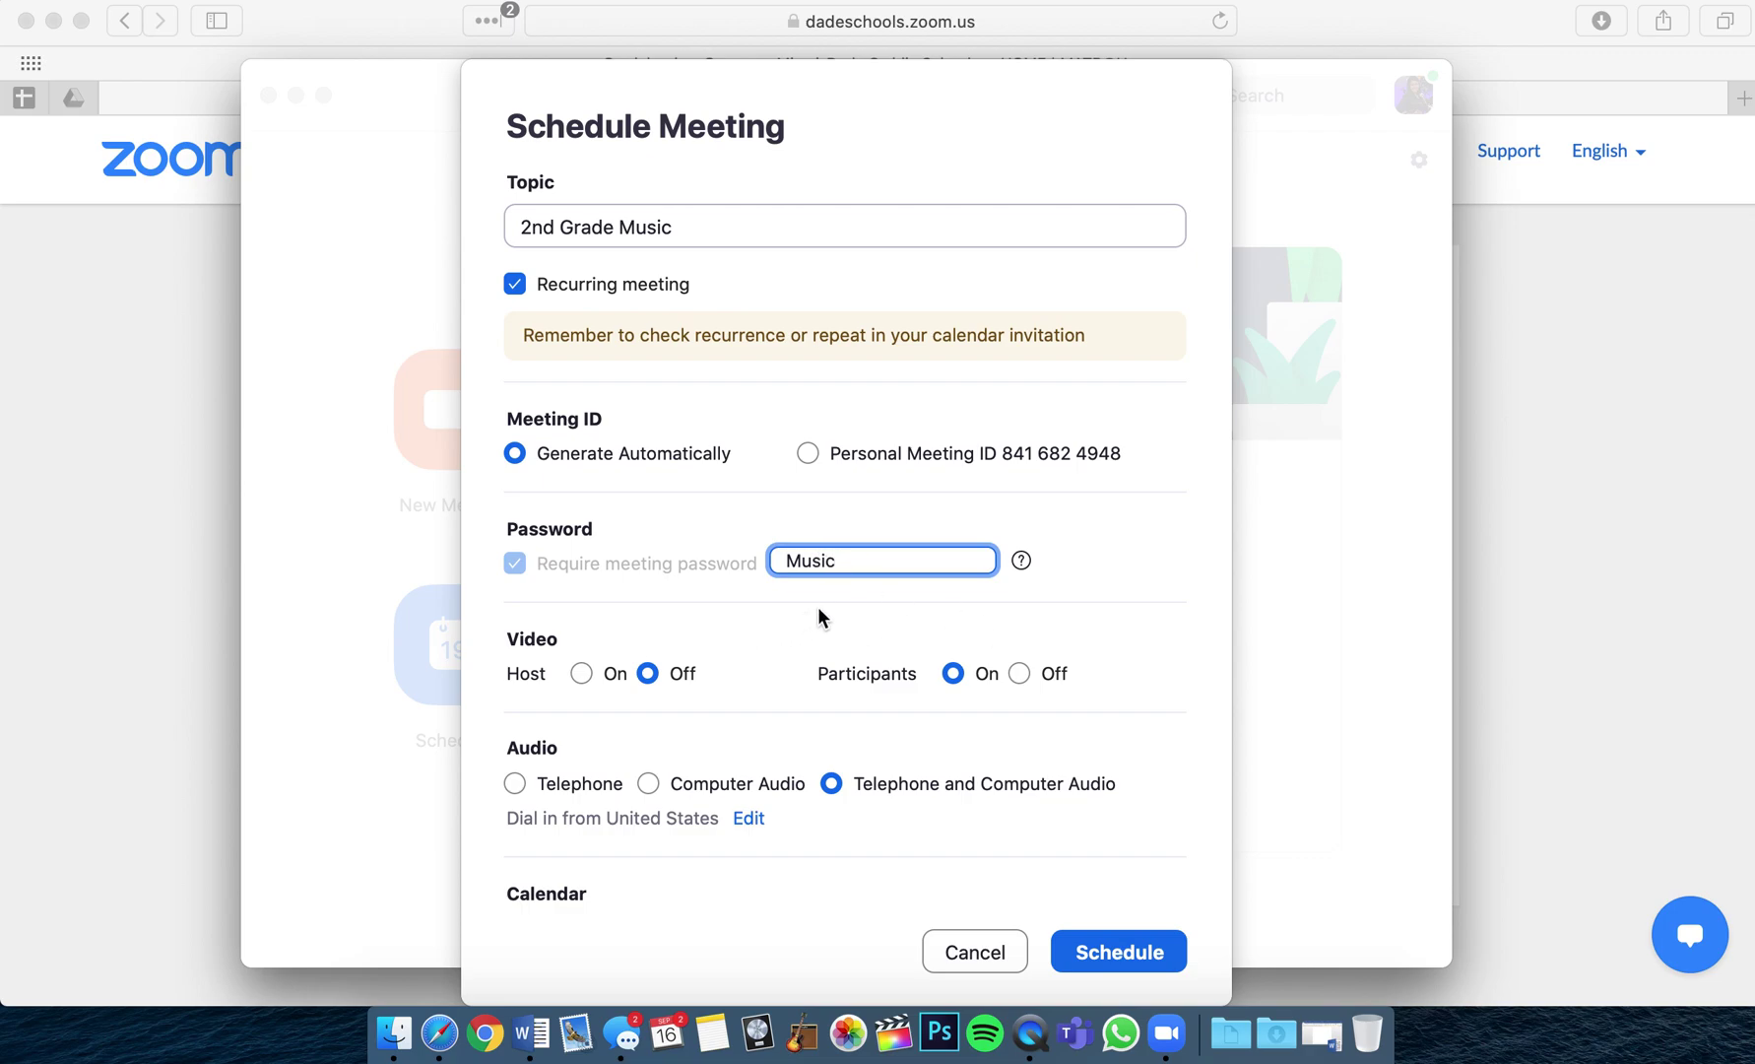
pyautogui.click(581, 674)
pyautogui.scroll(-3, 858, 693)
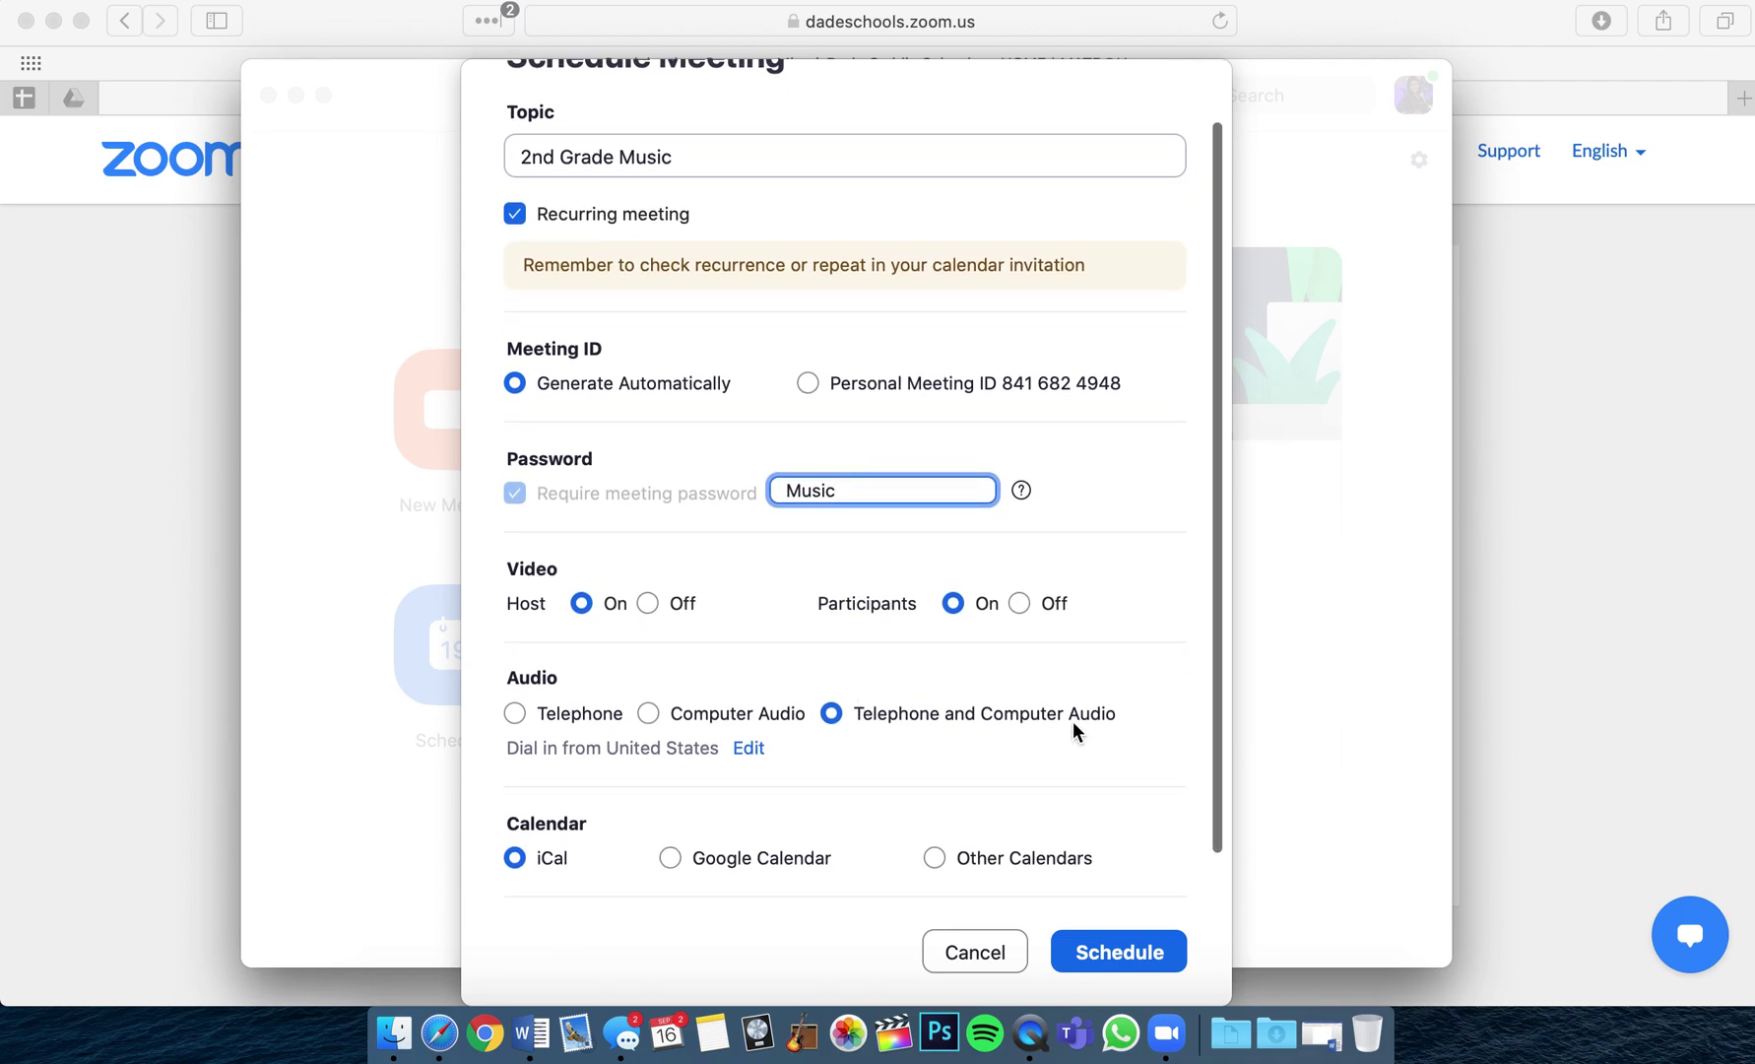
pyautogui.scroll(-2, 1042, 731)
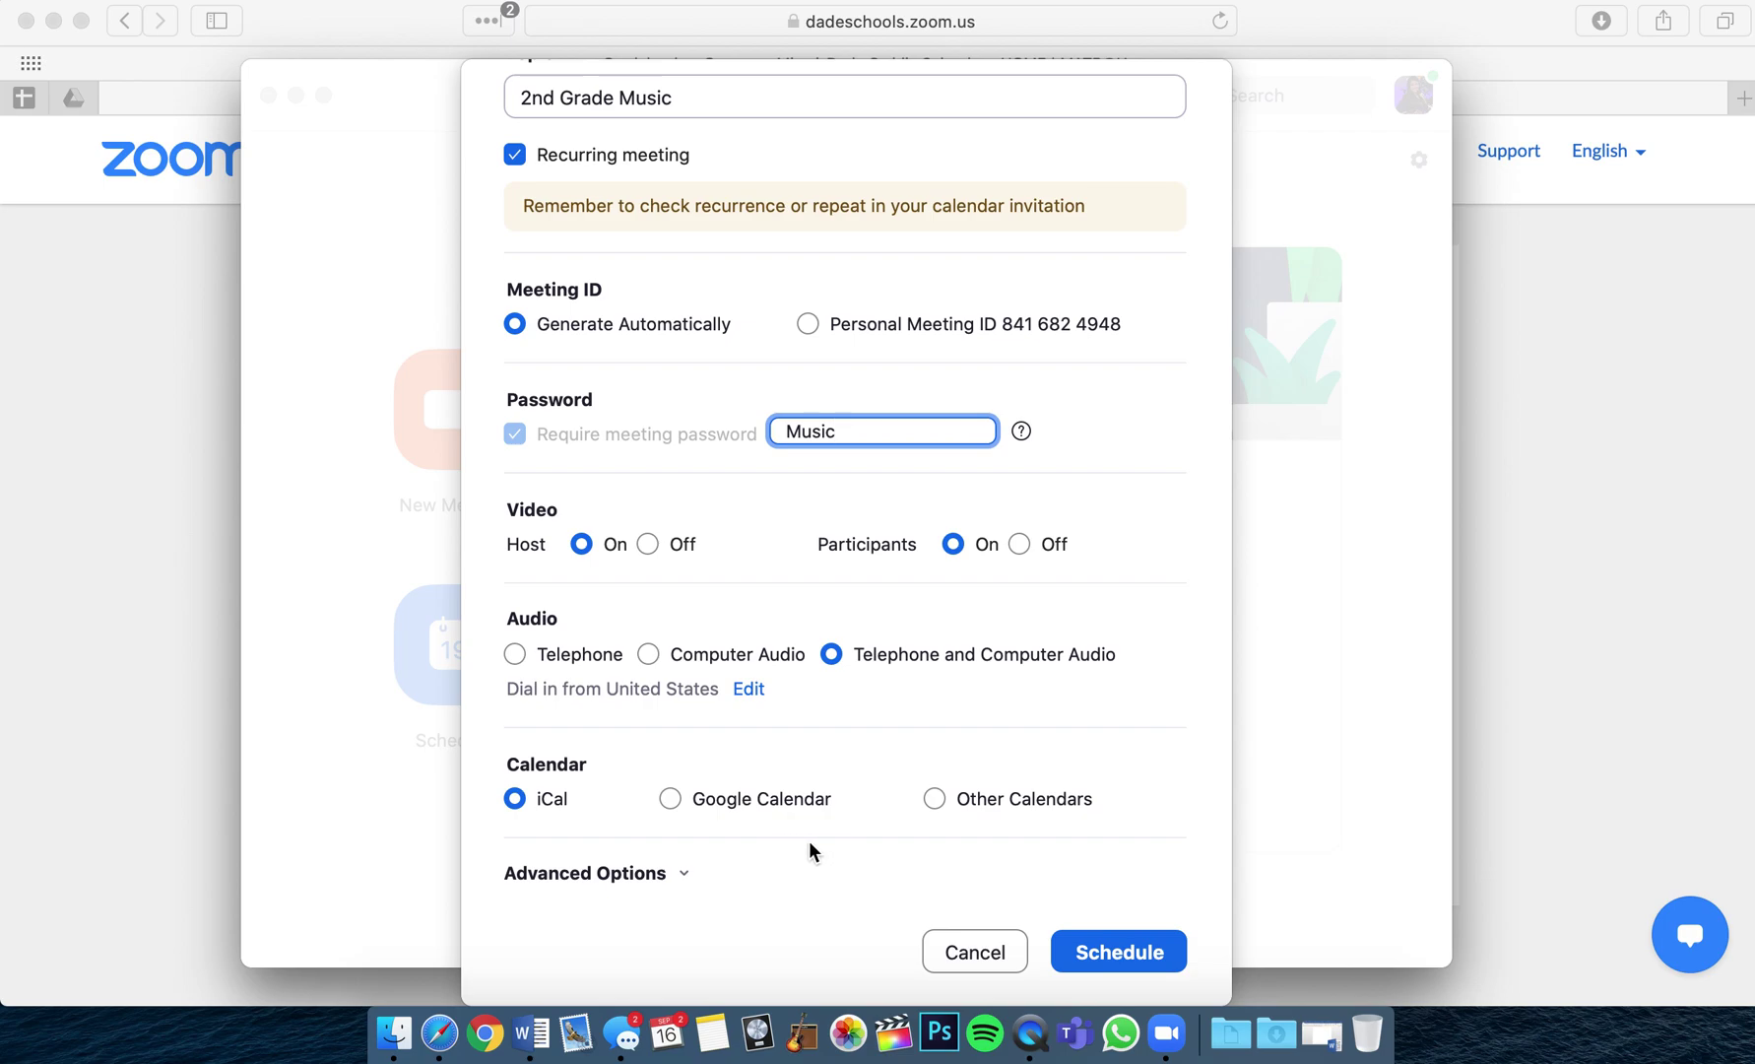
pyautogui.click(684, 874)
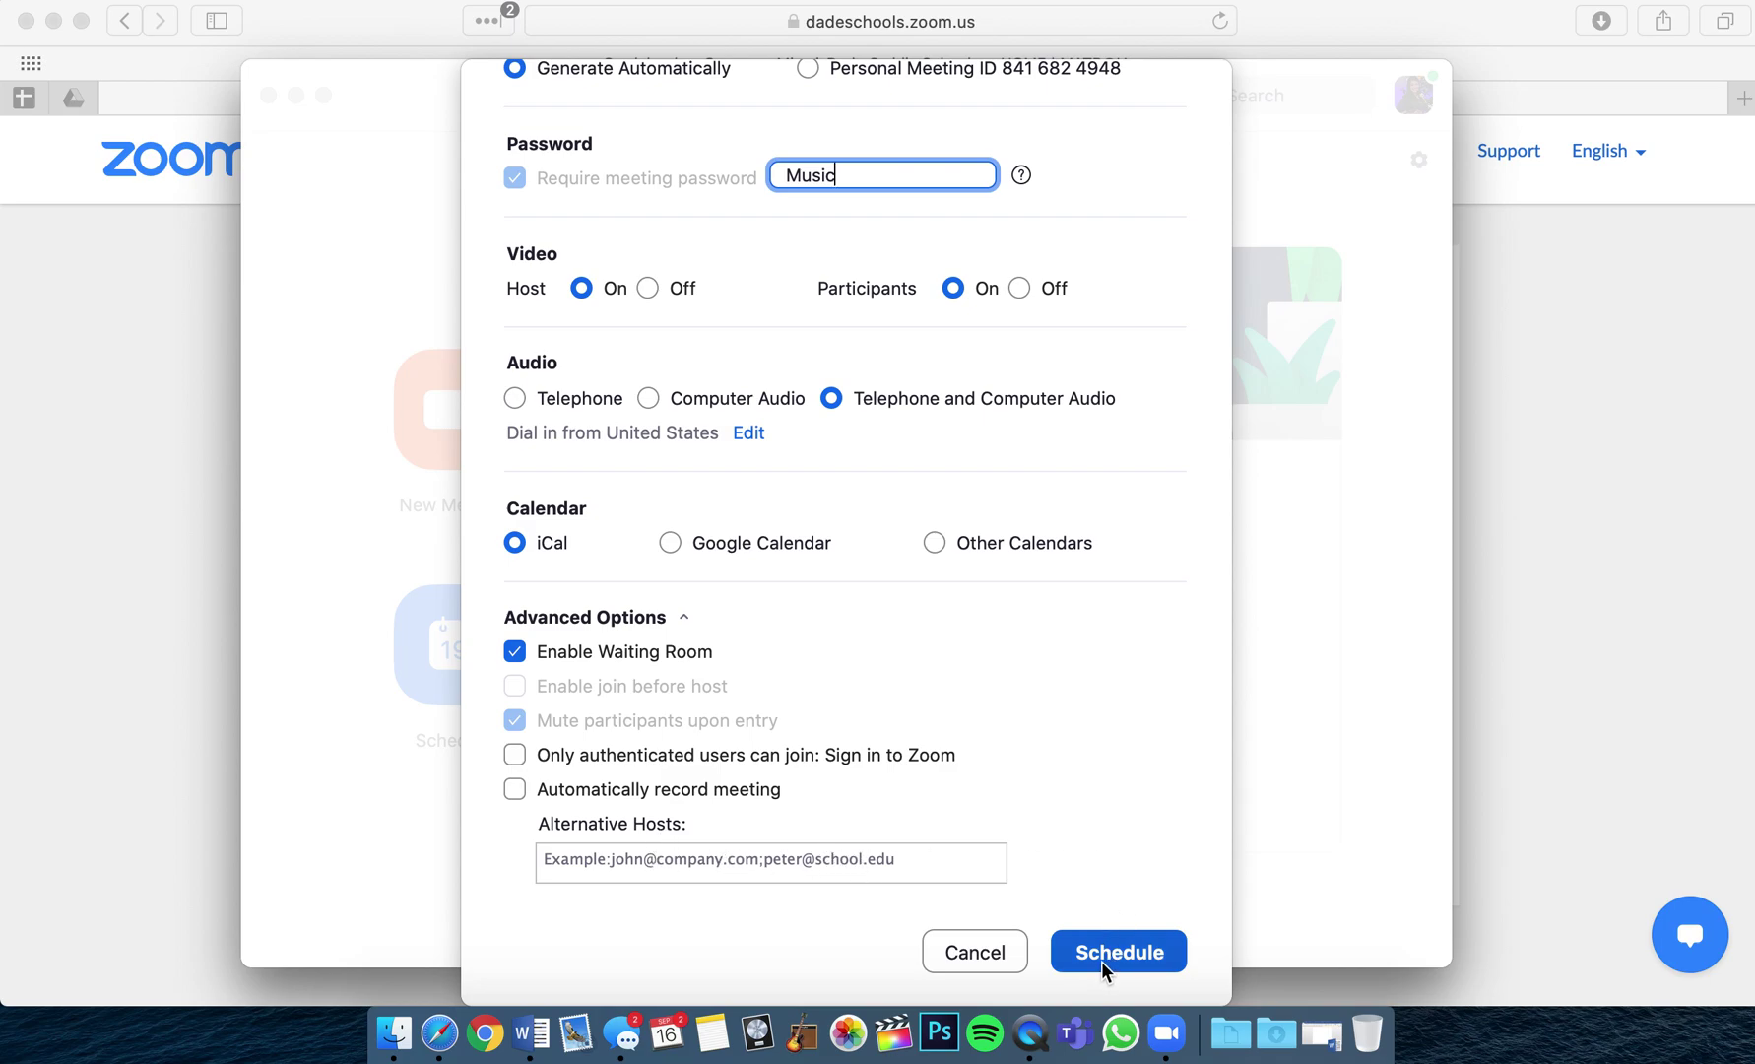
pyautogui.click(980, 952)
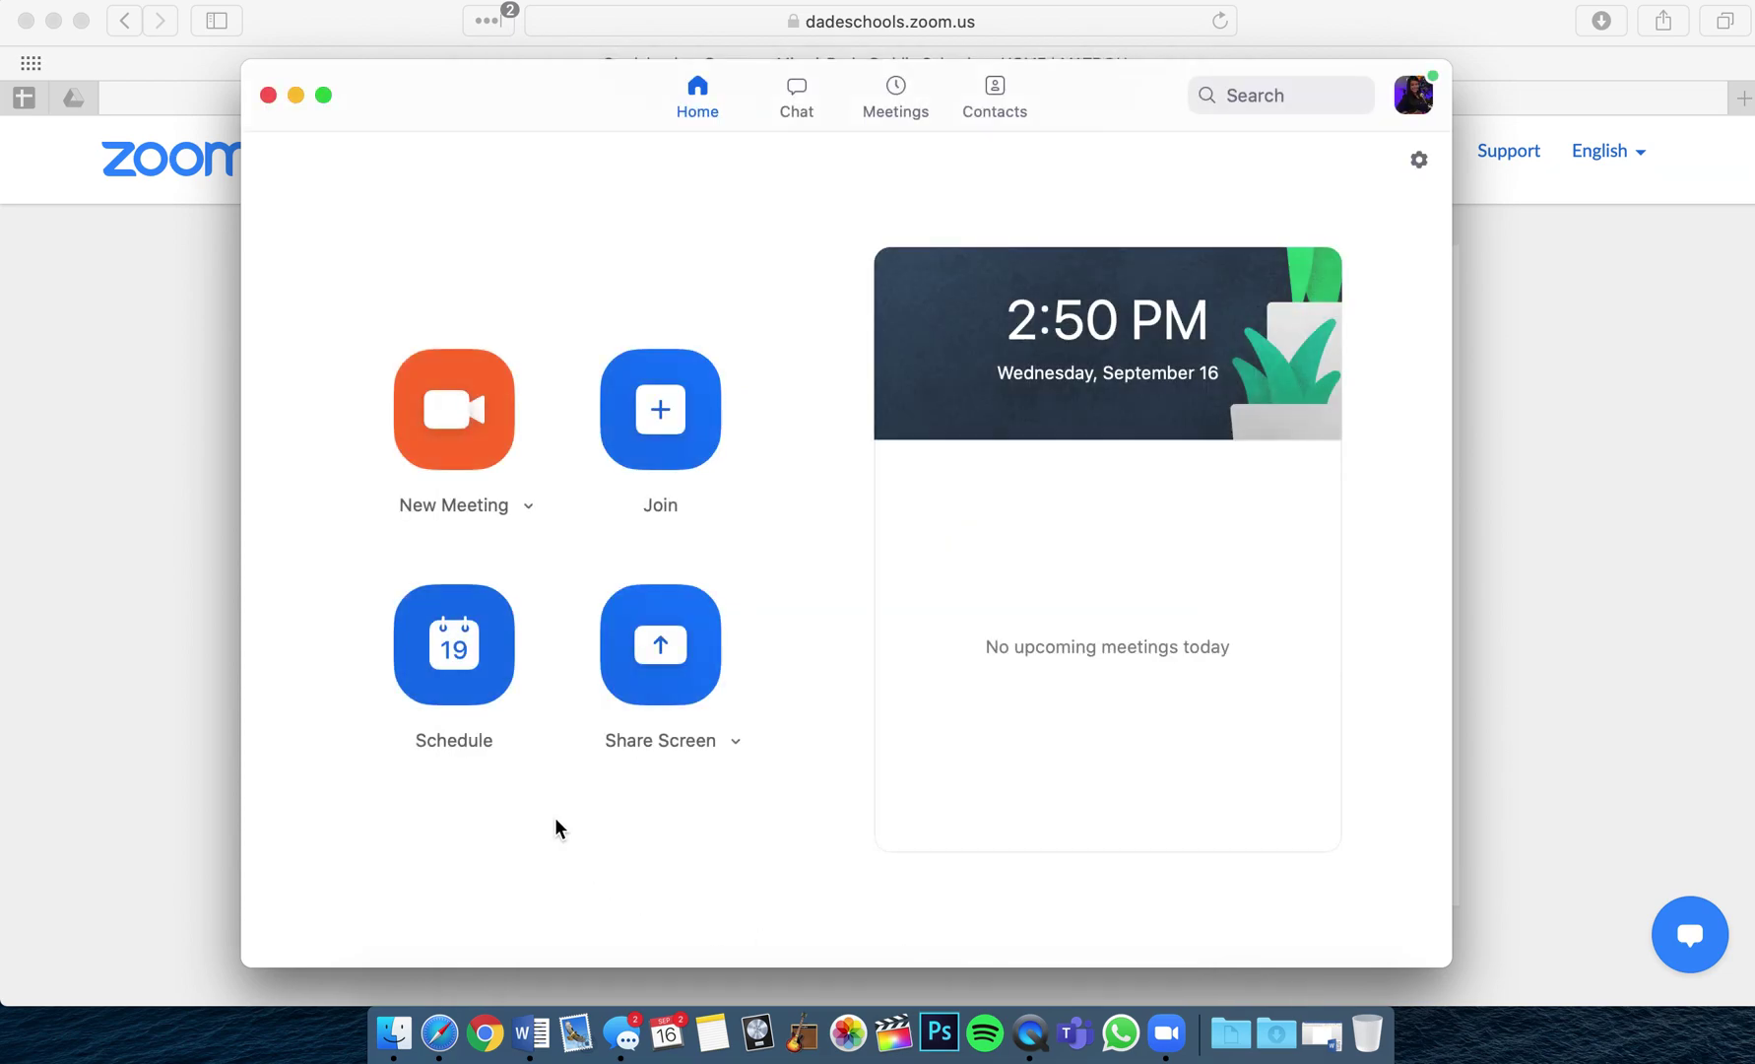
# Copy the 2nd Grade Music invitation from the Meetings list and return to Word's Document1.
pyautogui.click(895, 94)
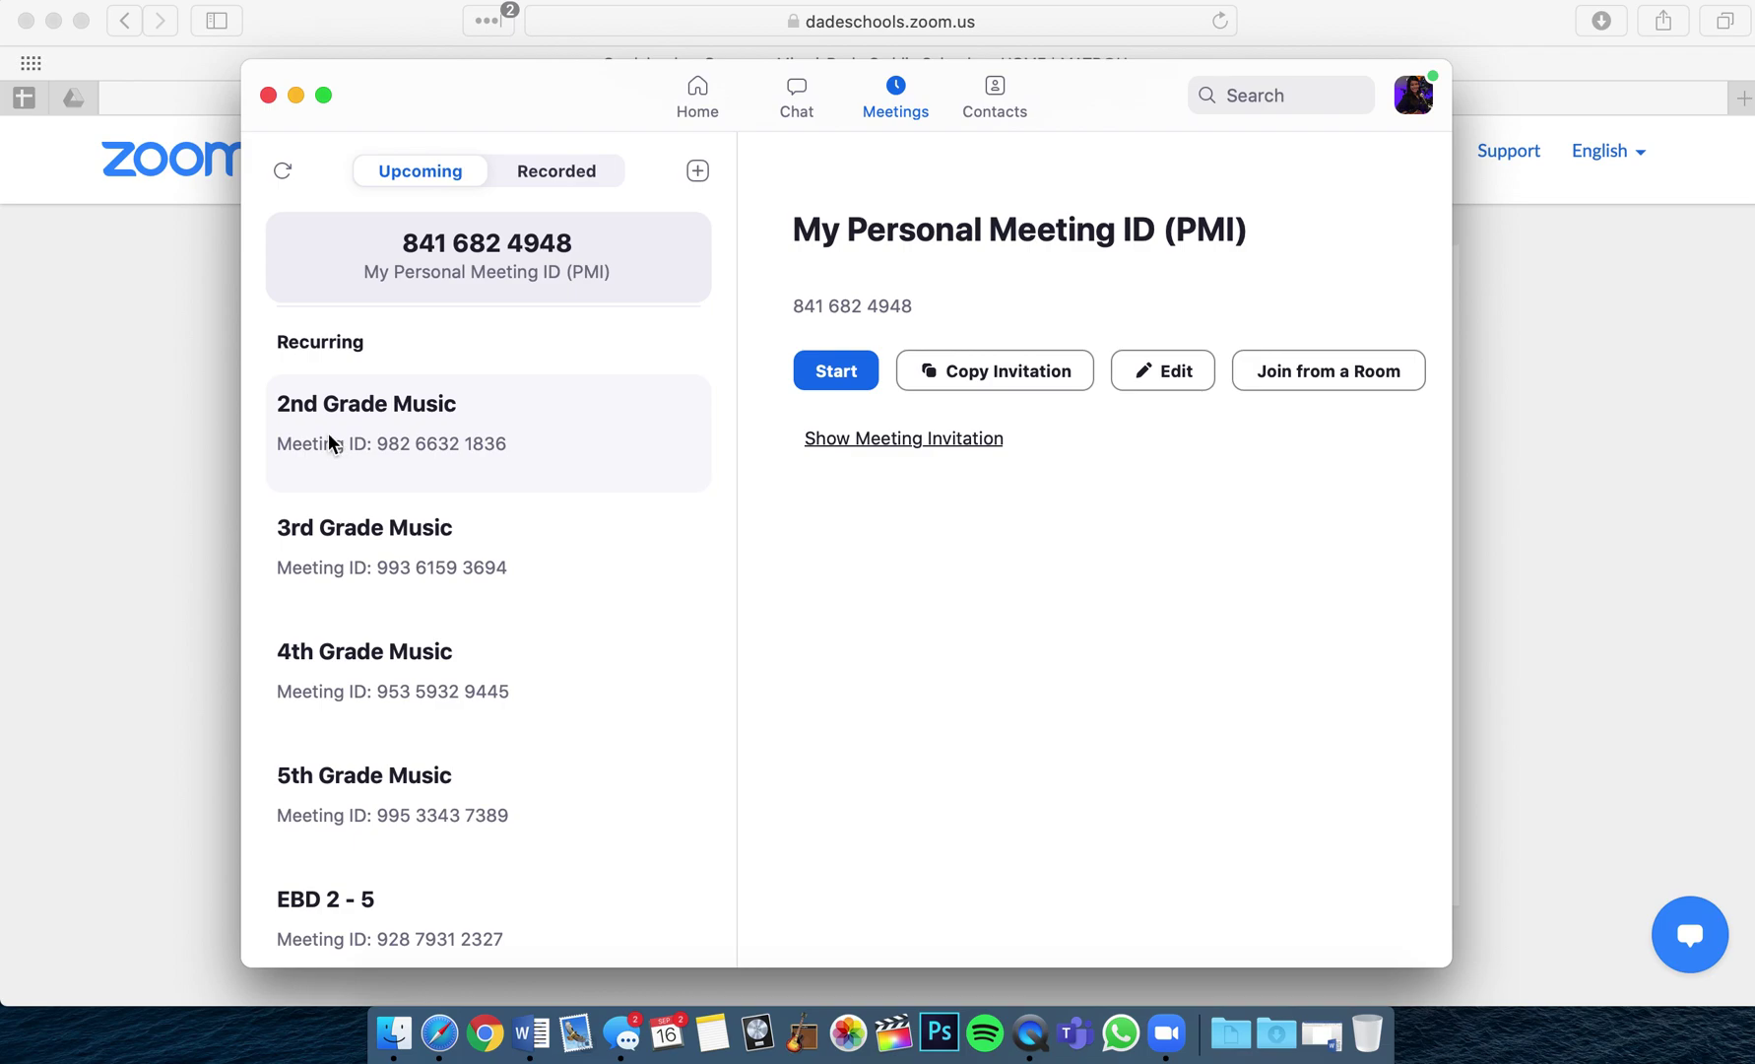
pyautogui.click(388, 438)
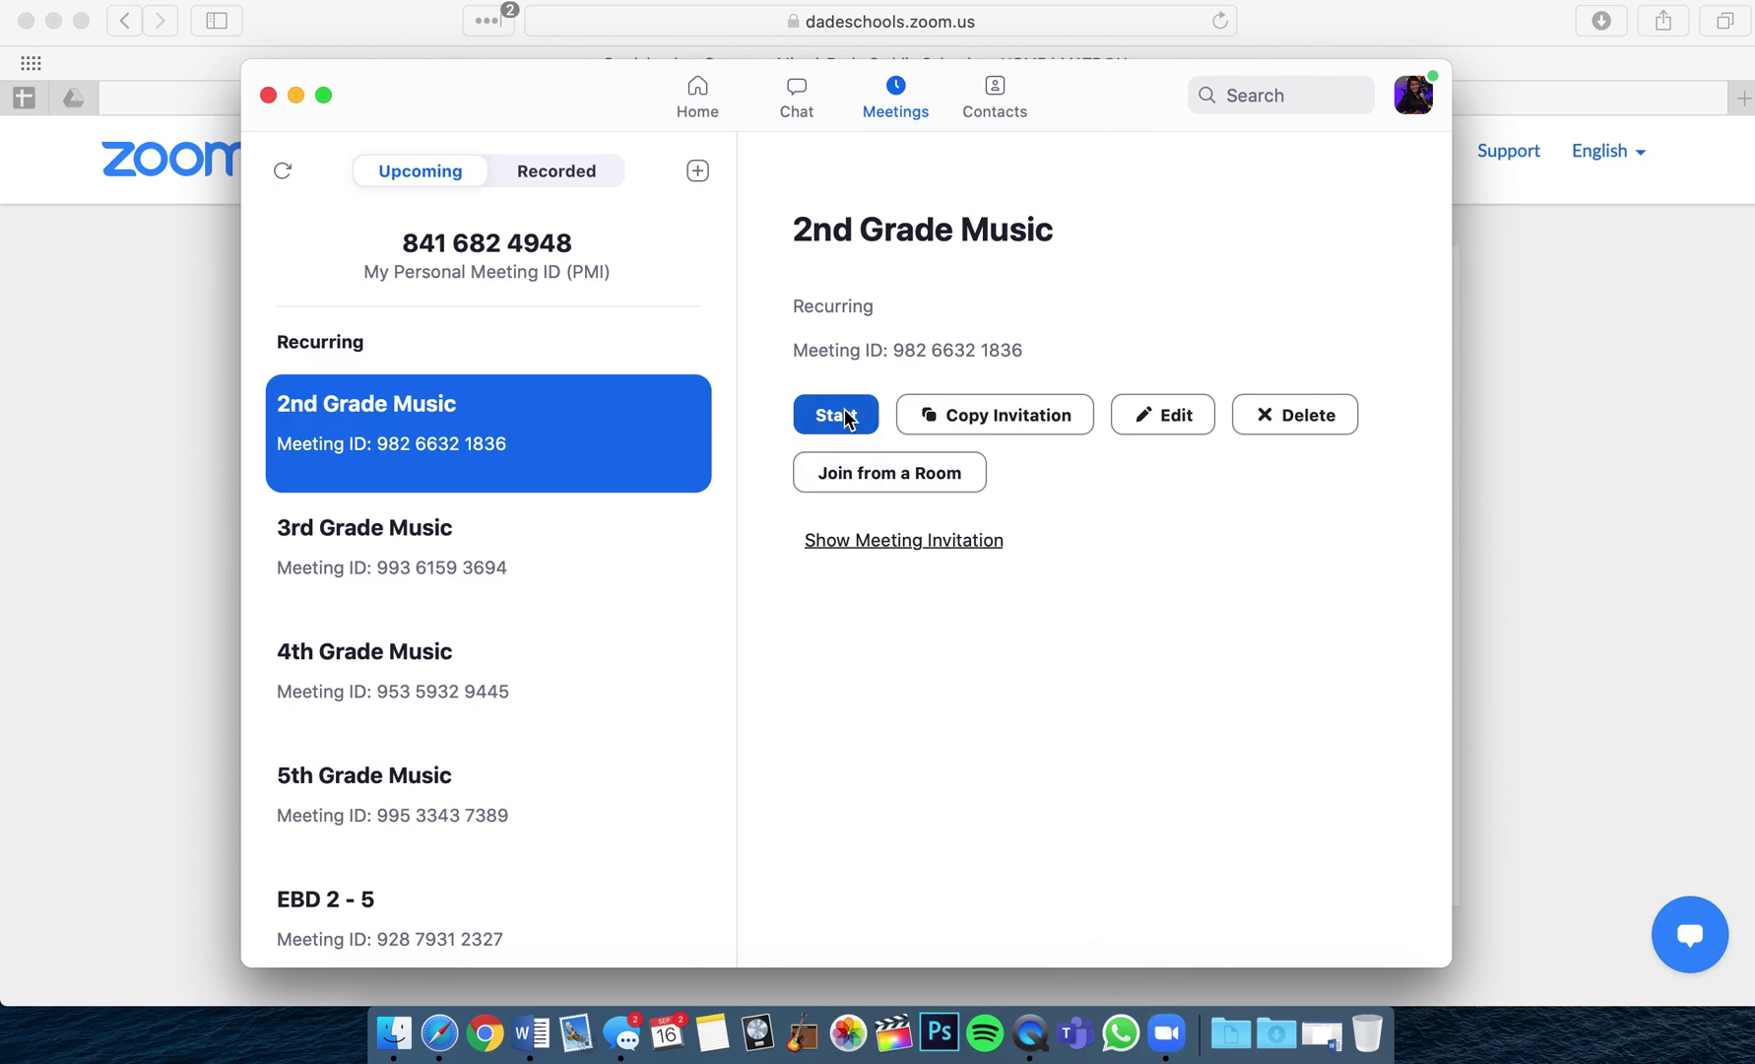
pyautogui.scroll(-3, 556, 532)
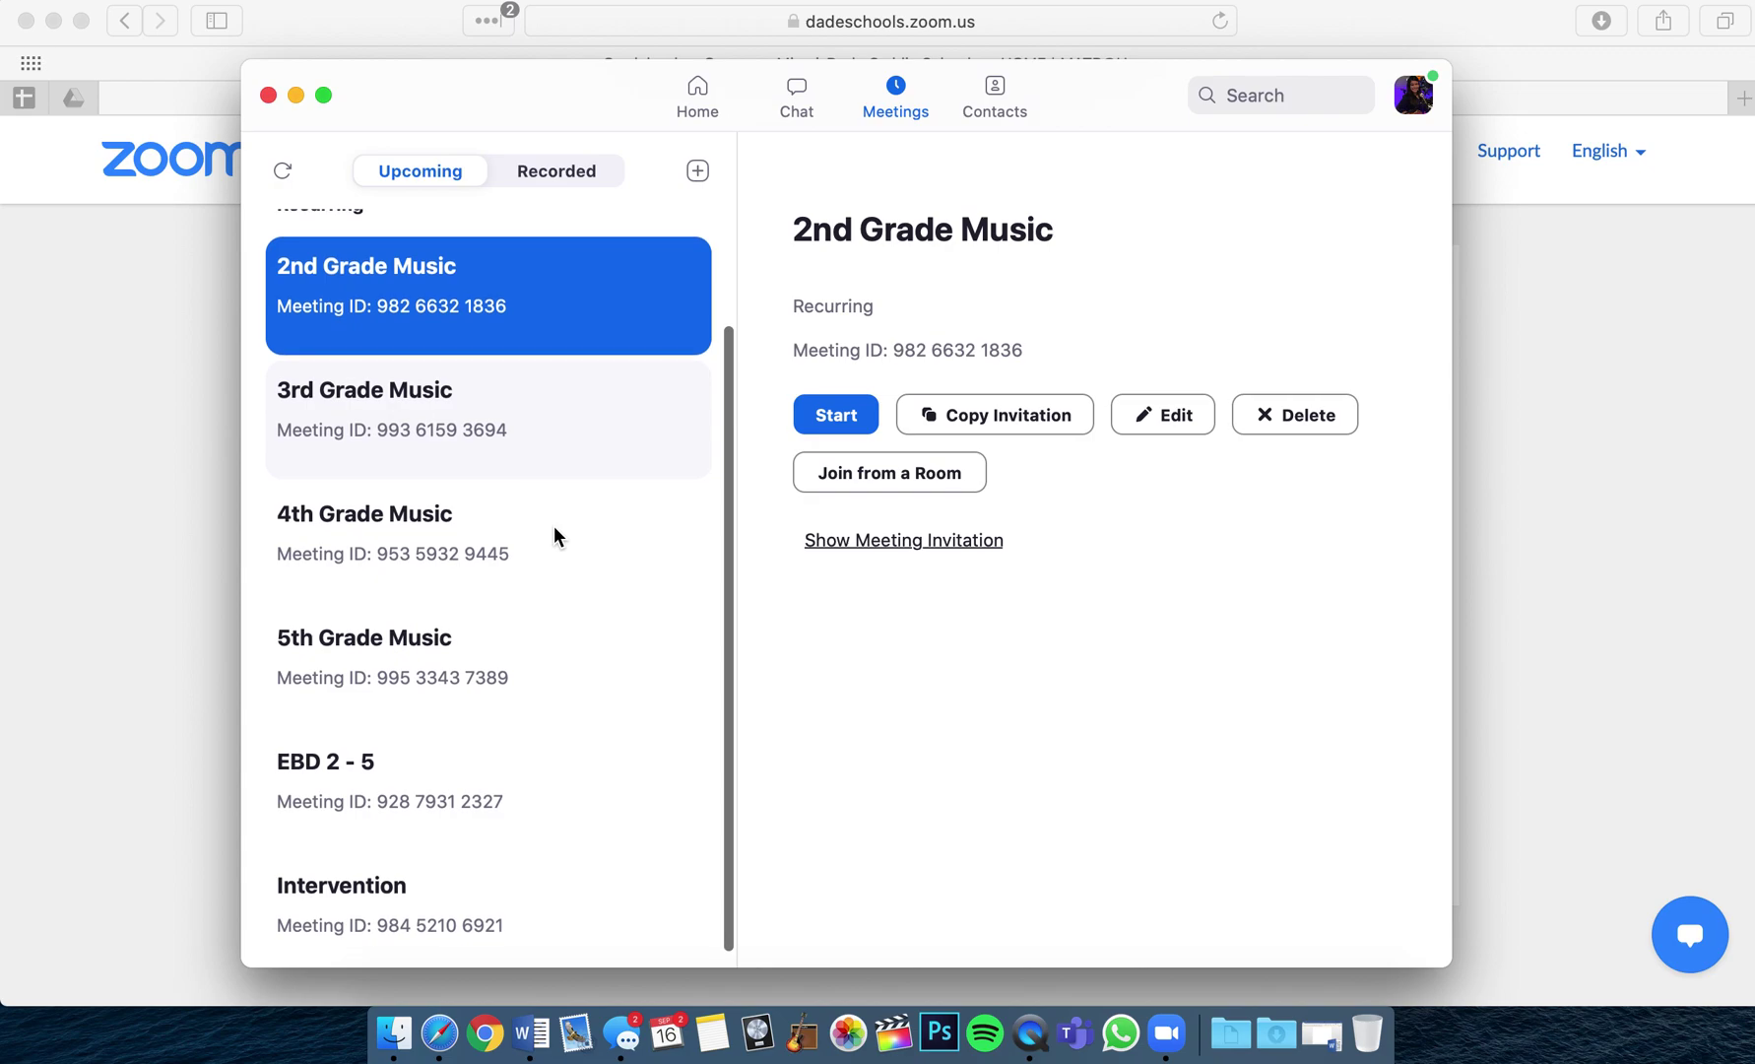
pyautogui.scroll(2, 557, 537)
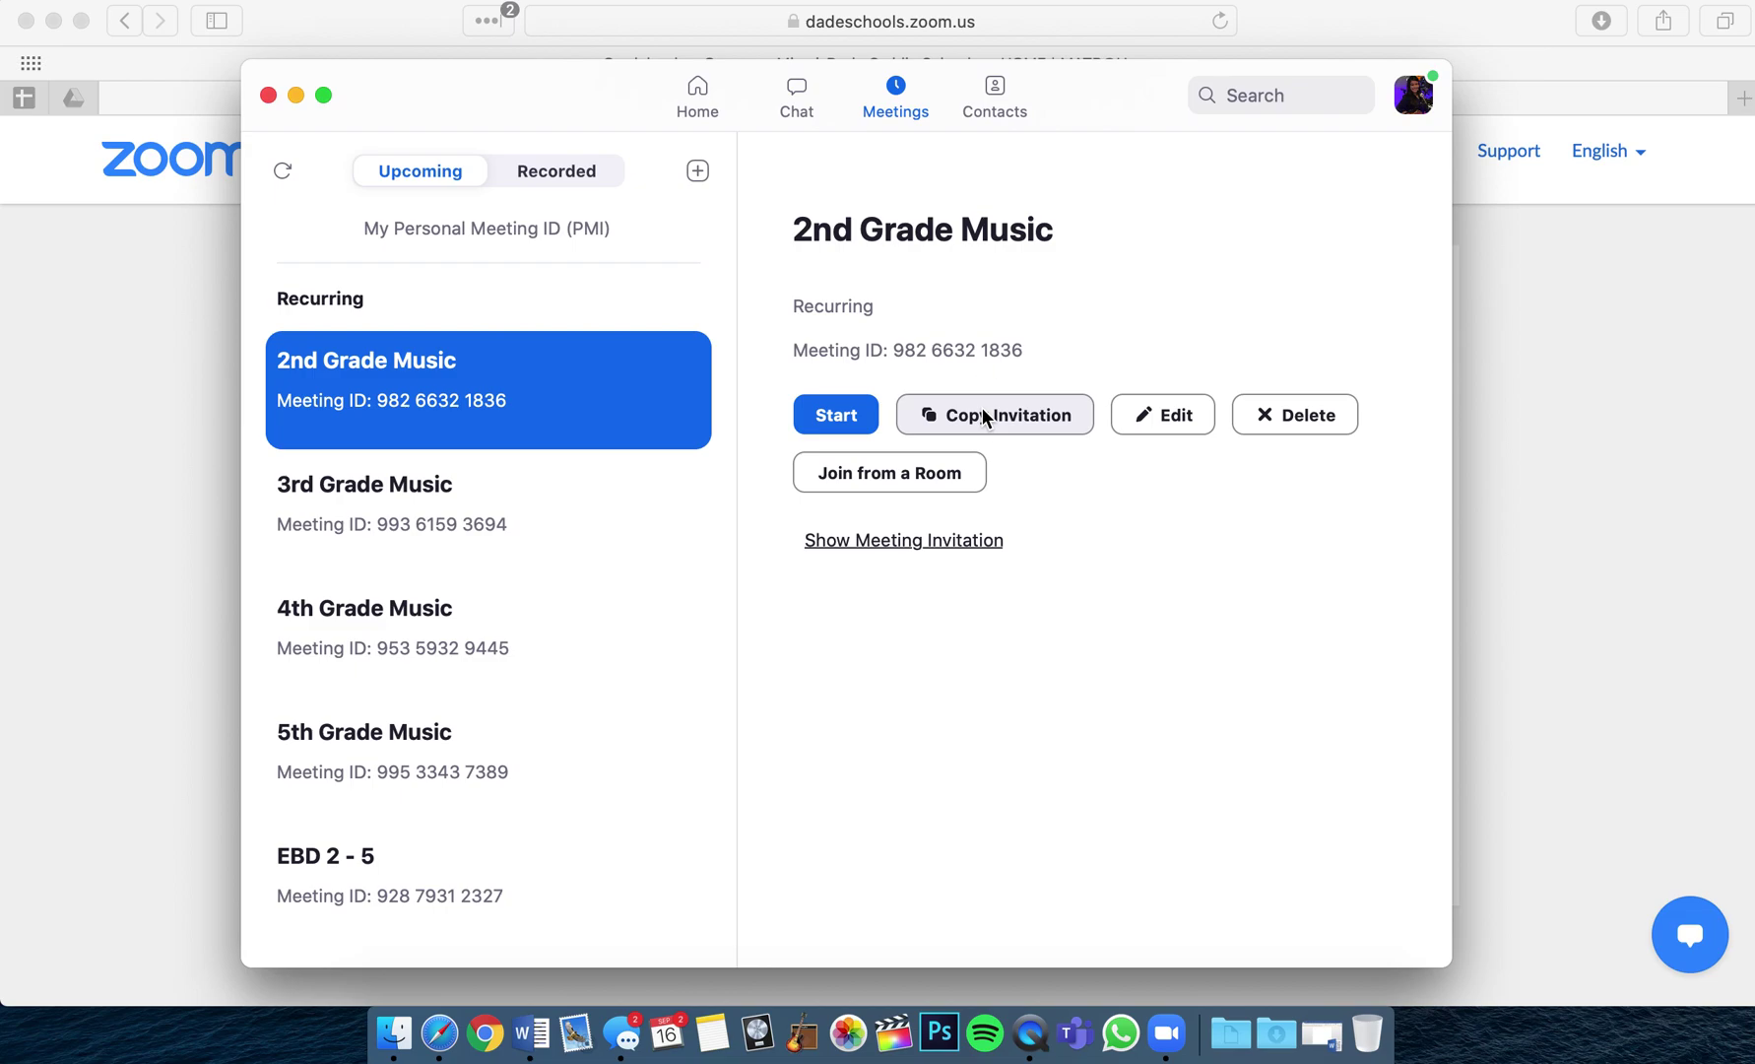
pyautogui.click(982, 414)
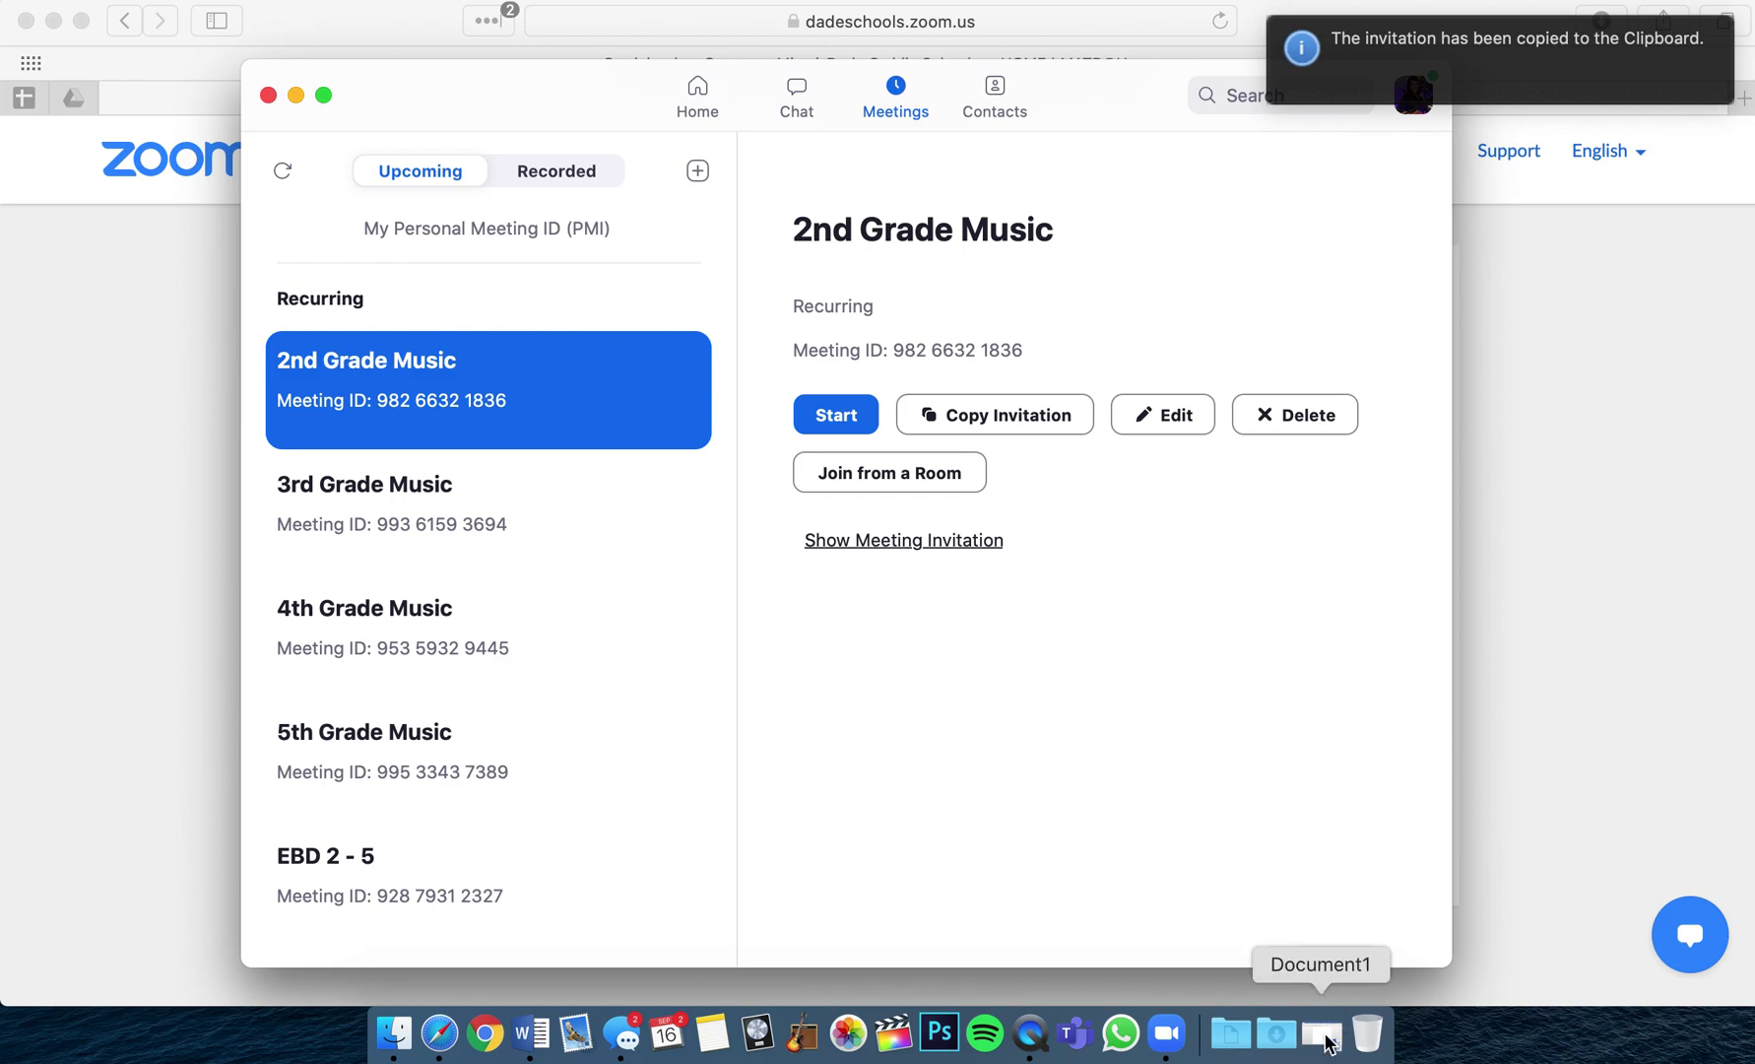
pyautogui.click(1322, 1034)
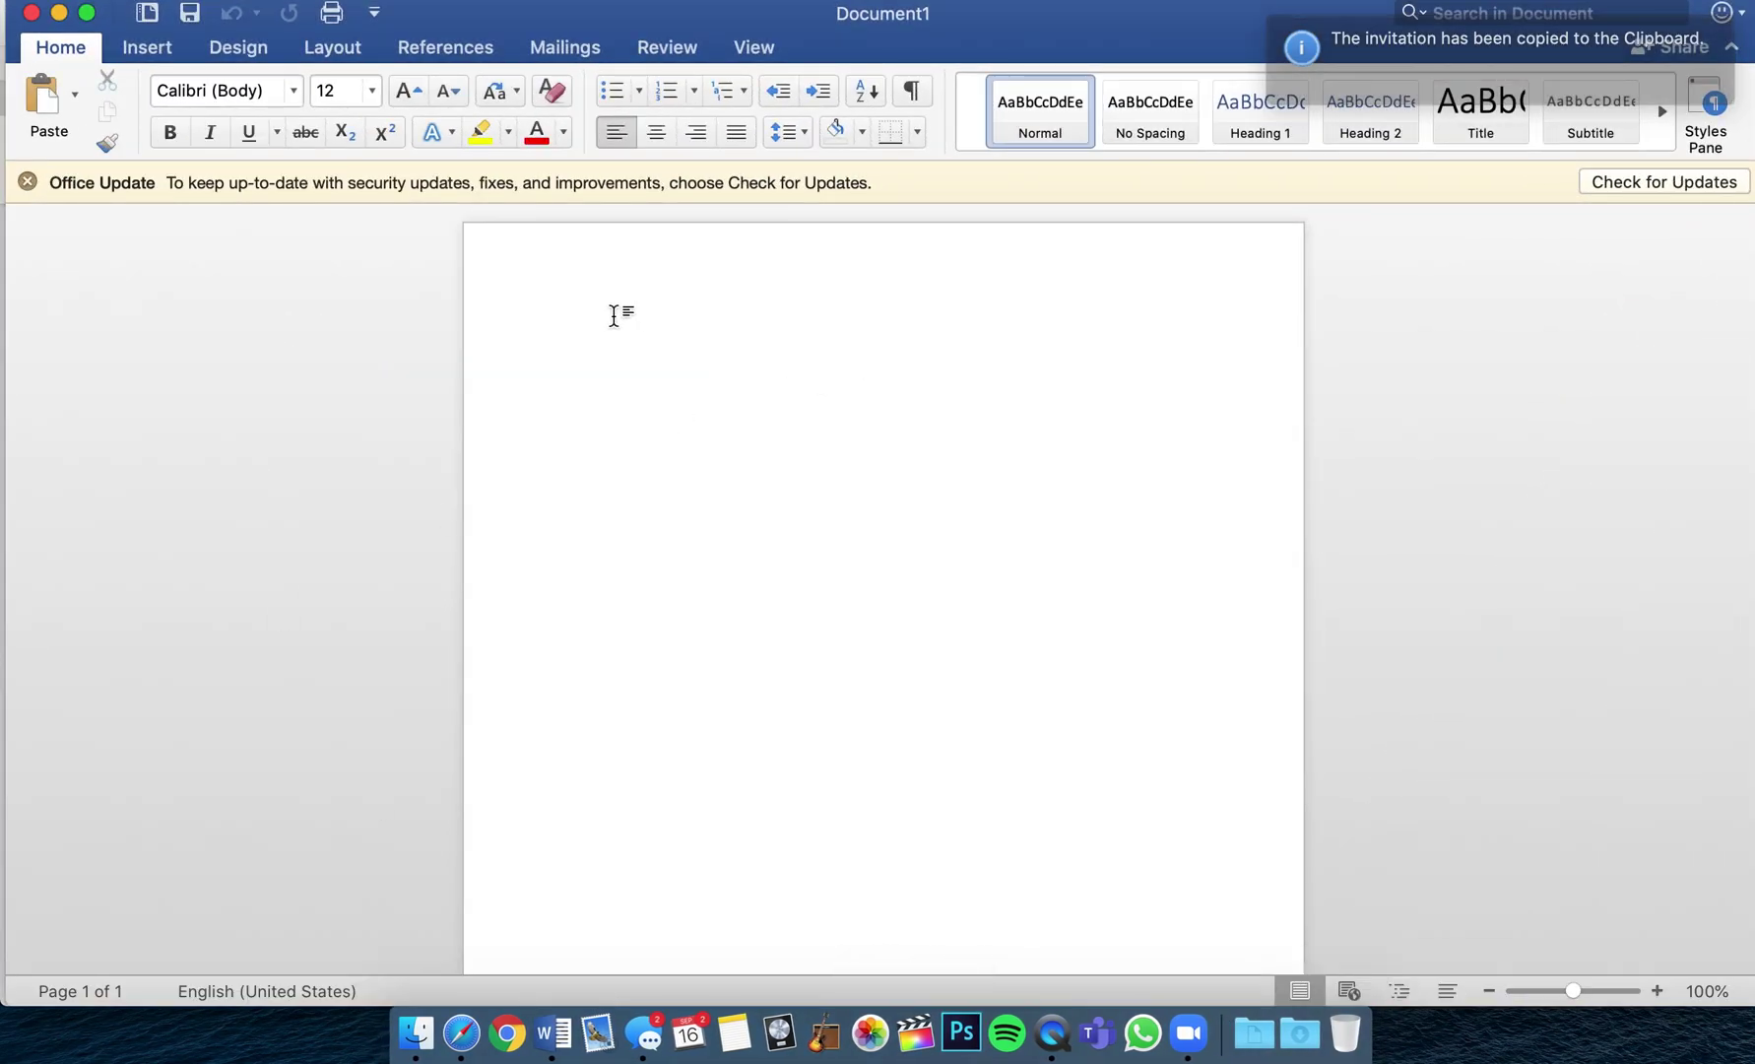
# Paste the invitation, then delete the inviter line and the 'Topic:' label.
pyautogui.press('super+v')
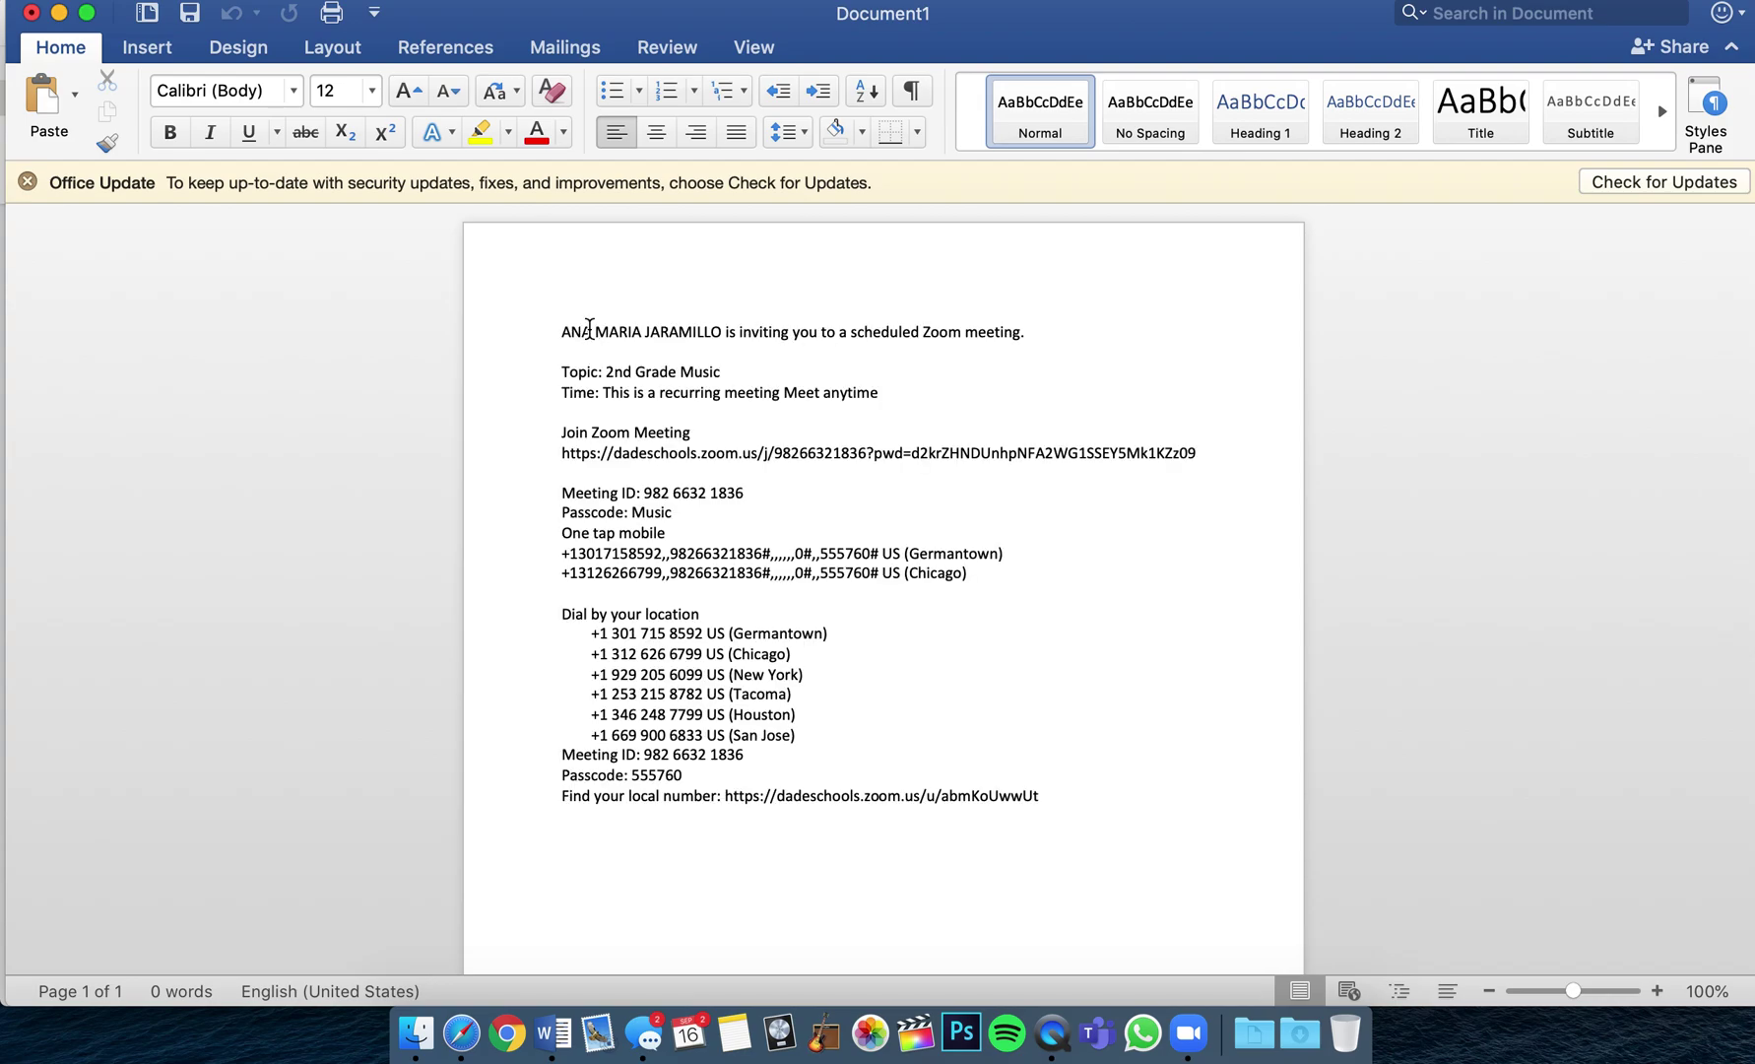
pyautogui.tripleClick(558, 331)
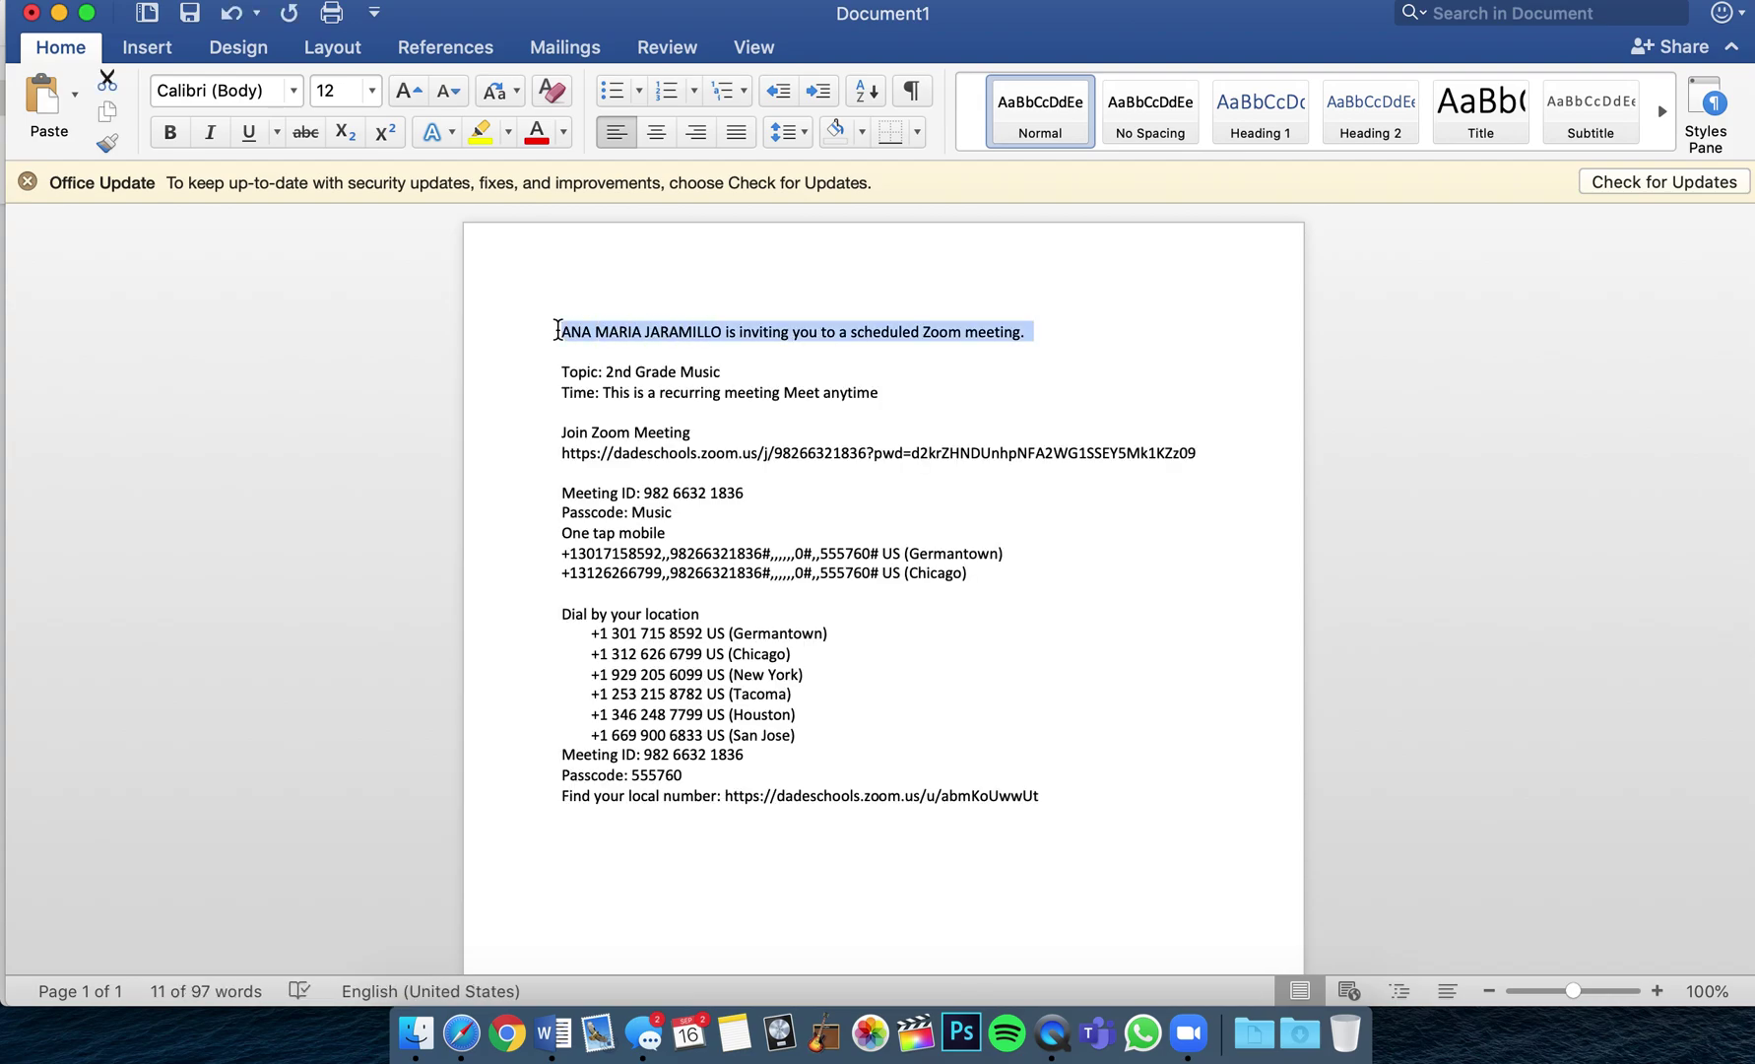
pyautogui.press('BackSpace')
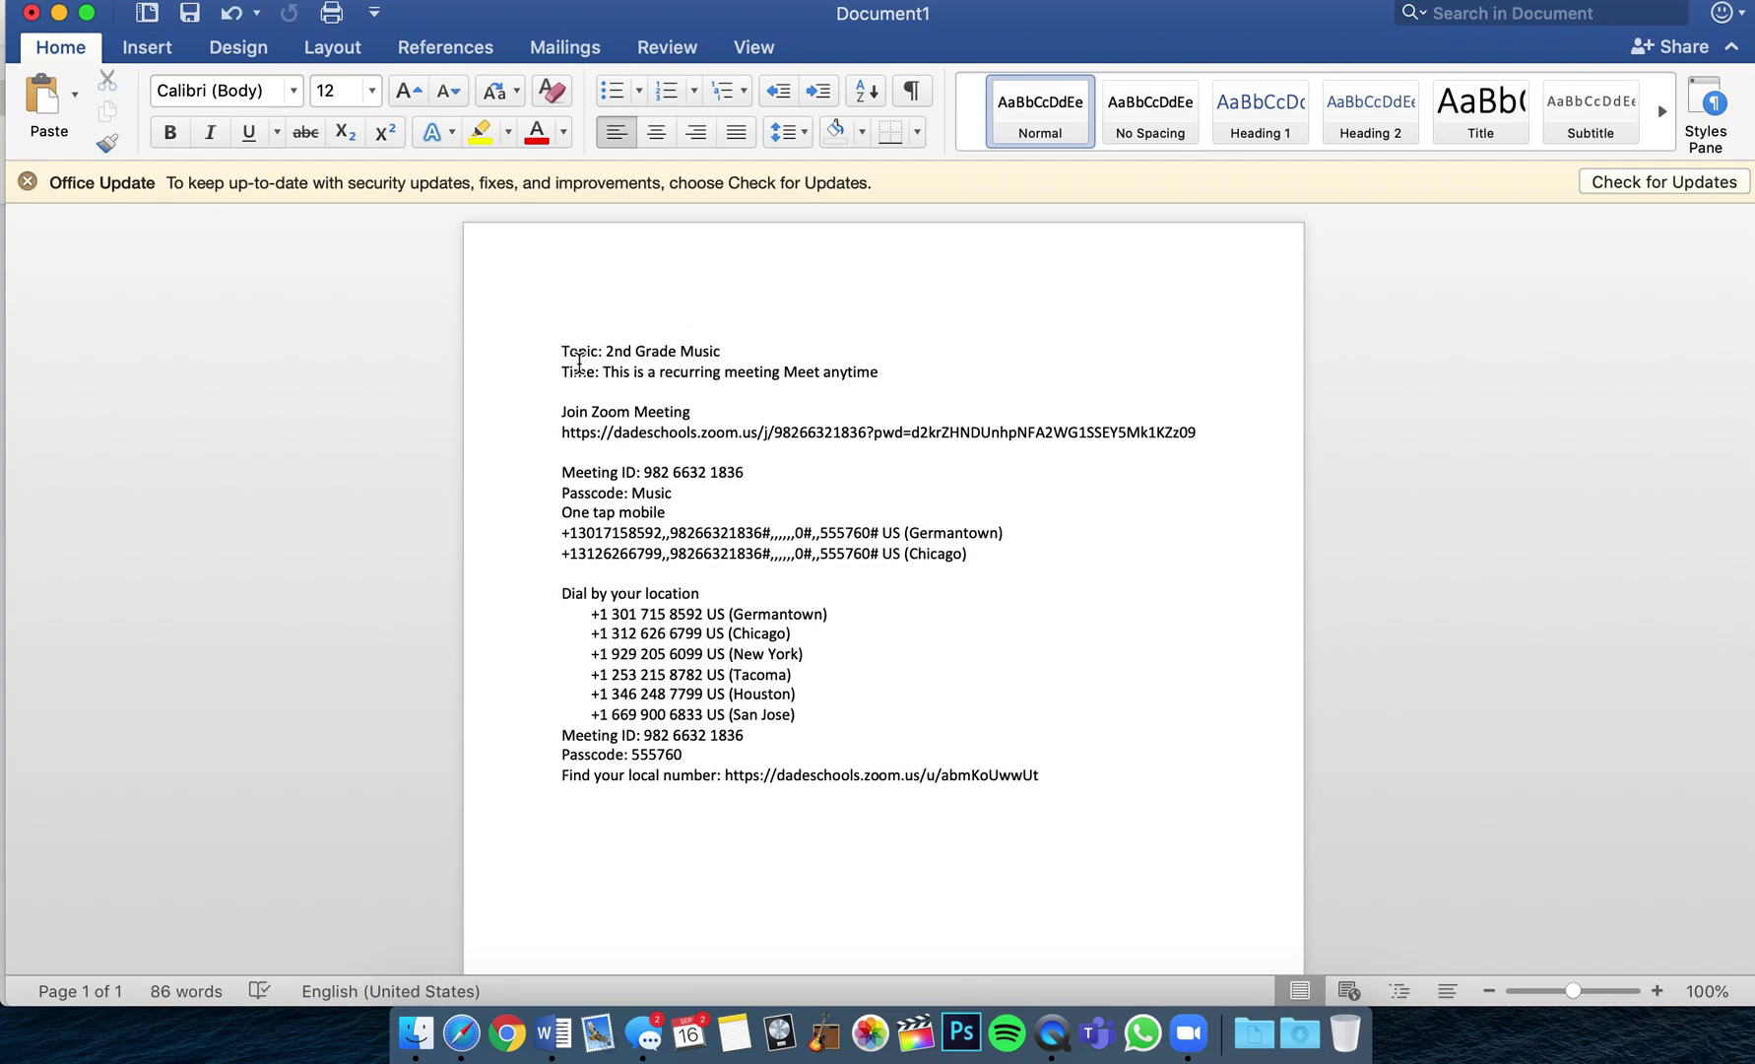
pyautogui.moveTo(603, 352); pyautogui.dragTo(571, 360)
pyautogui.press('BackSpace')
# Delete the time line, the Join Zoom Meeting line and all dial-in details.
pyautogui.tripleClick(567, 372)
pyautogui.click(566, 374)
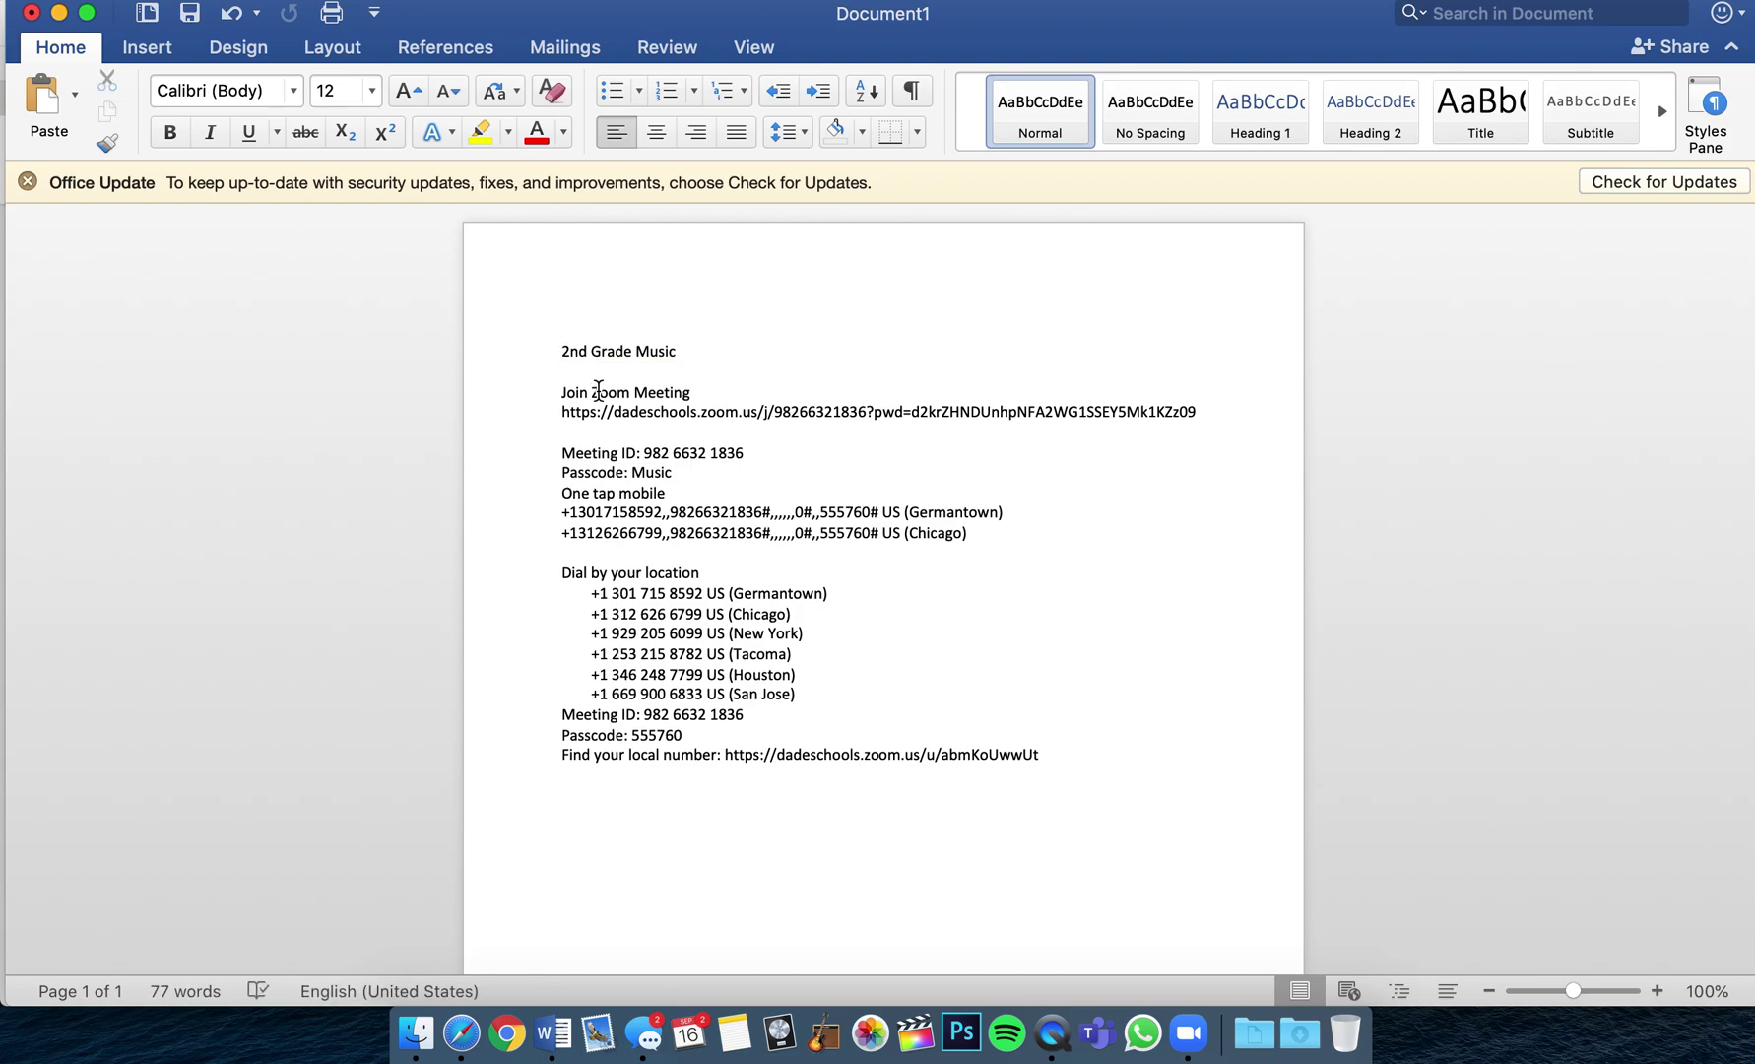
pyautogui.tripleClick(569, 392)
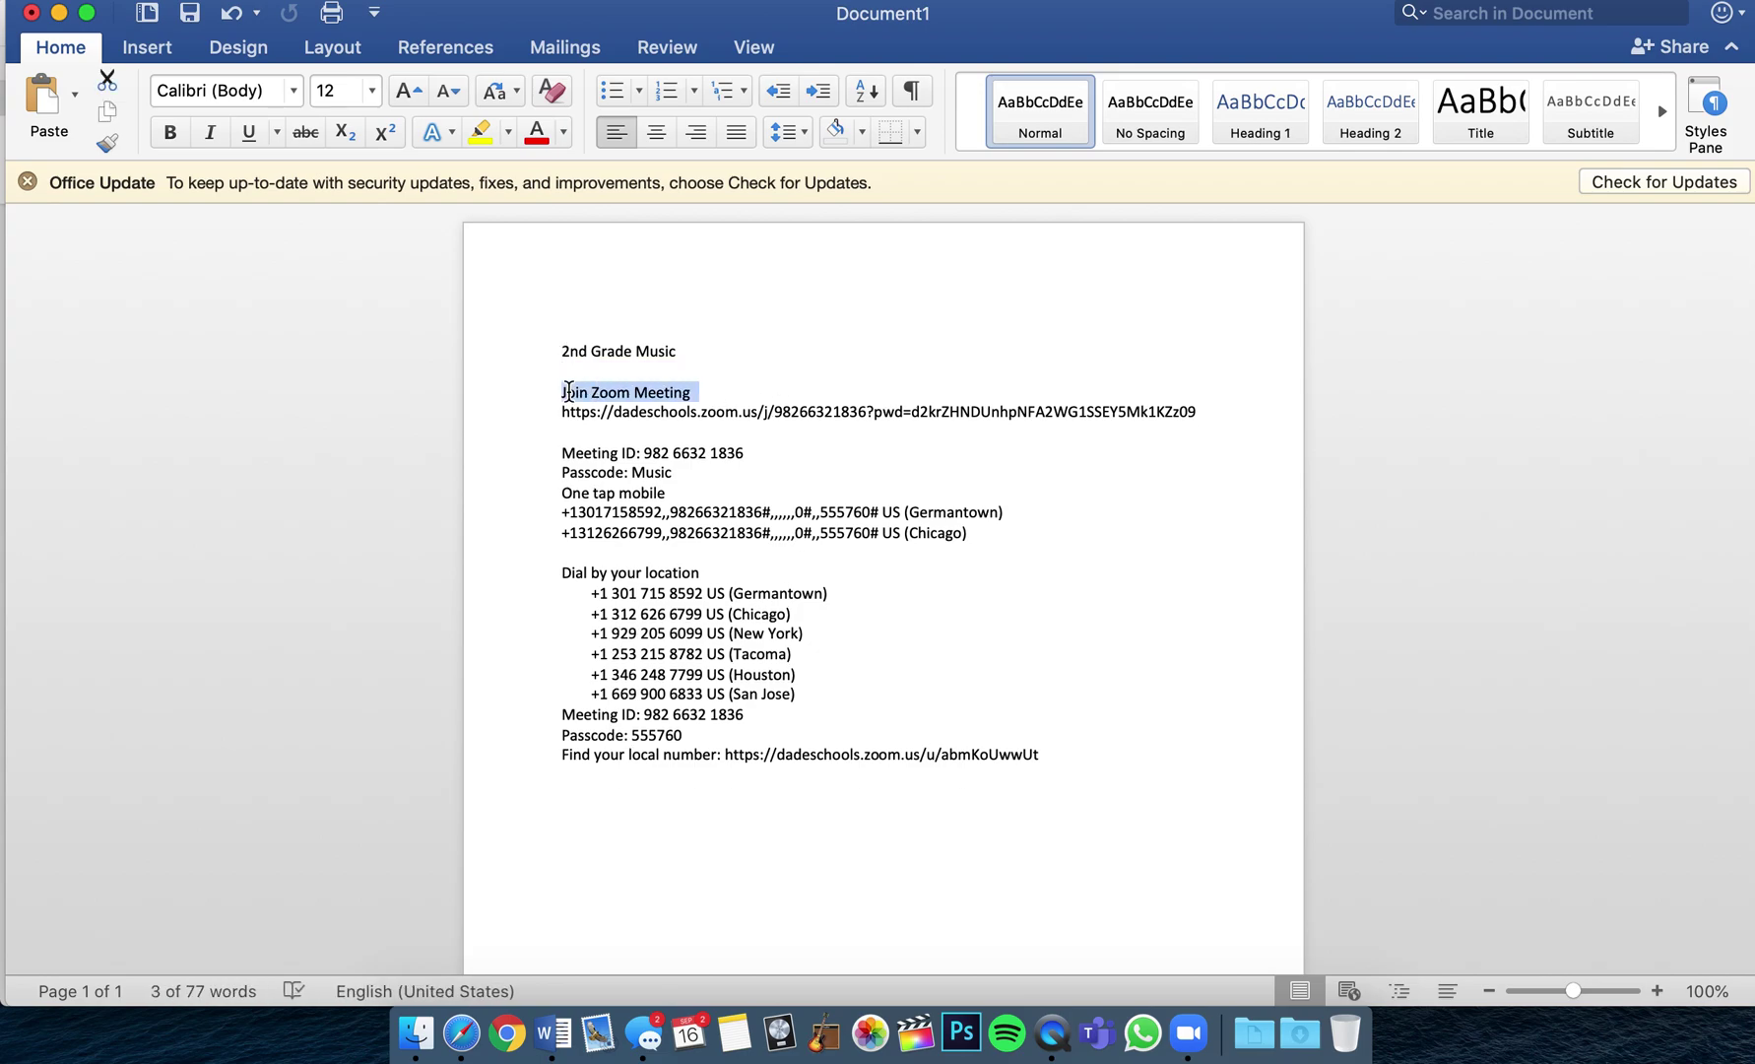
pyautogui.press('BackSpace')
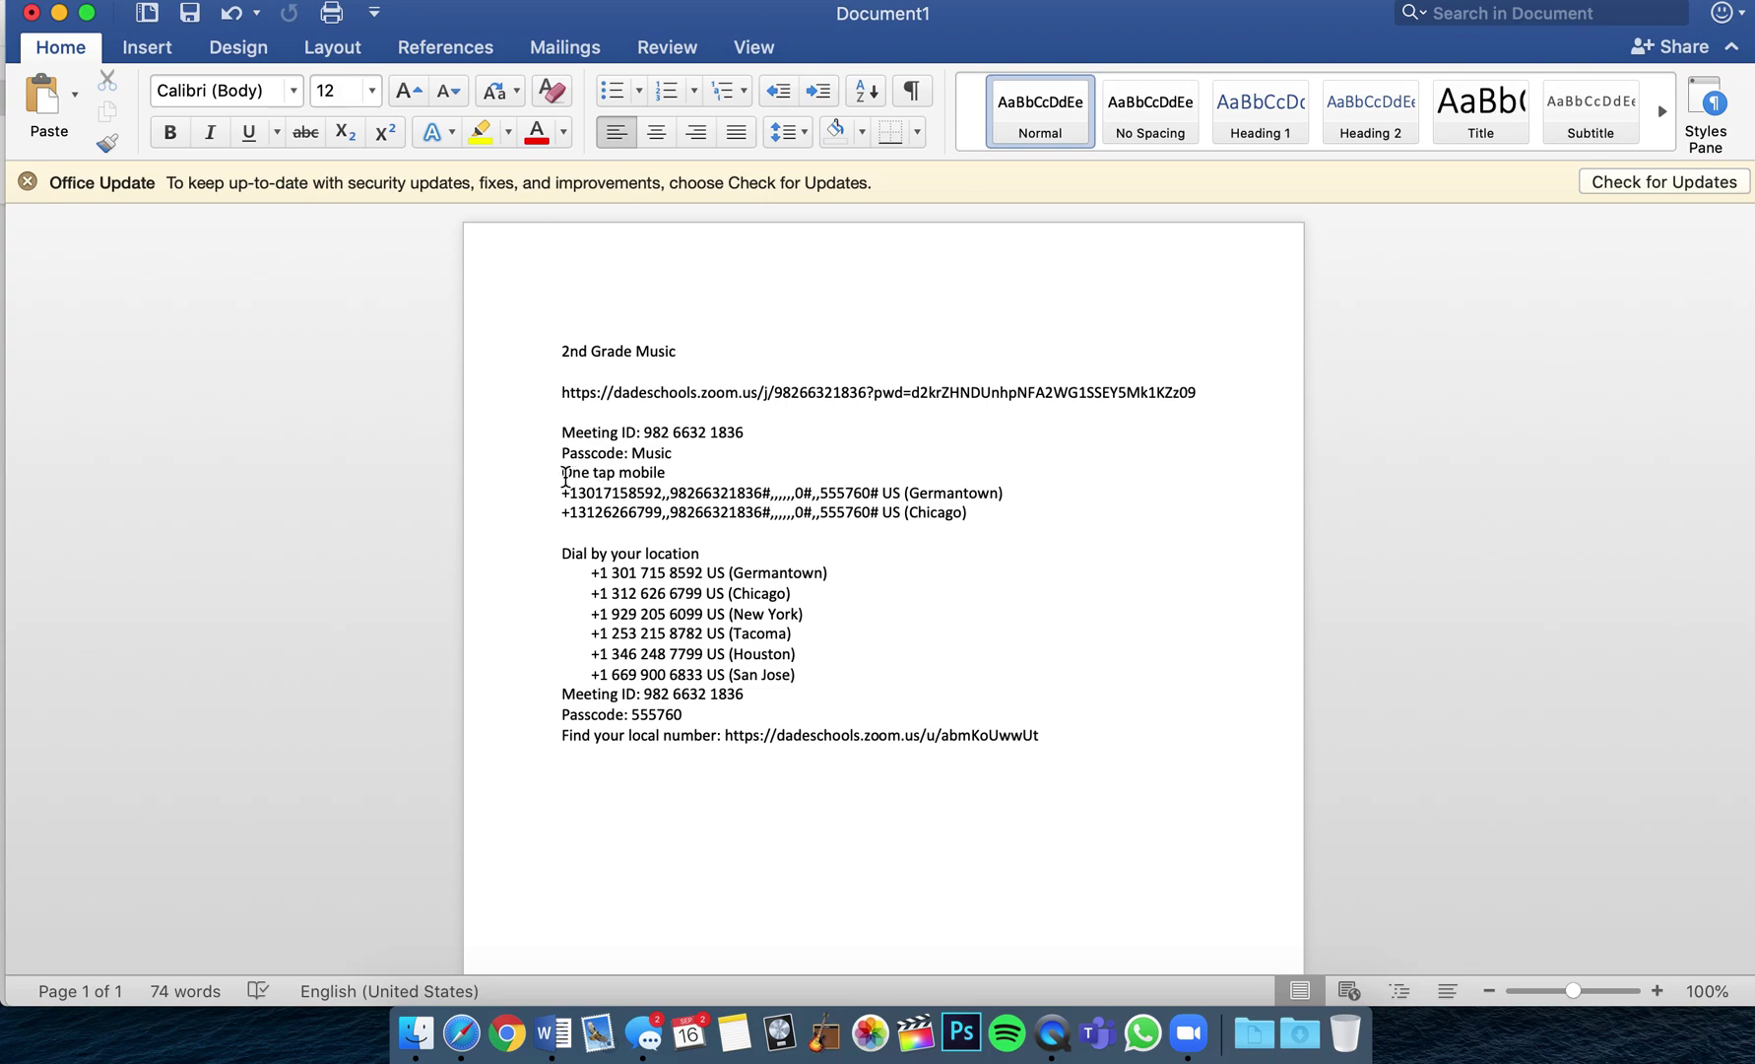
pyautogui.moveTo(565, 474); pyautogui.dragTo(734, 761)
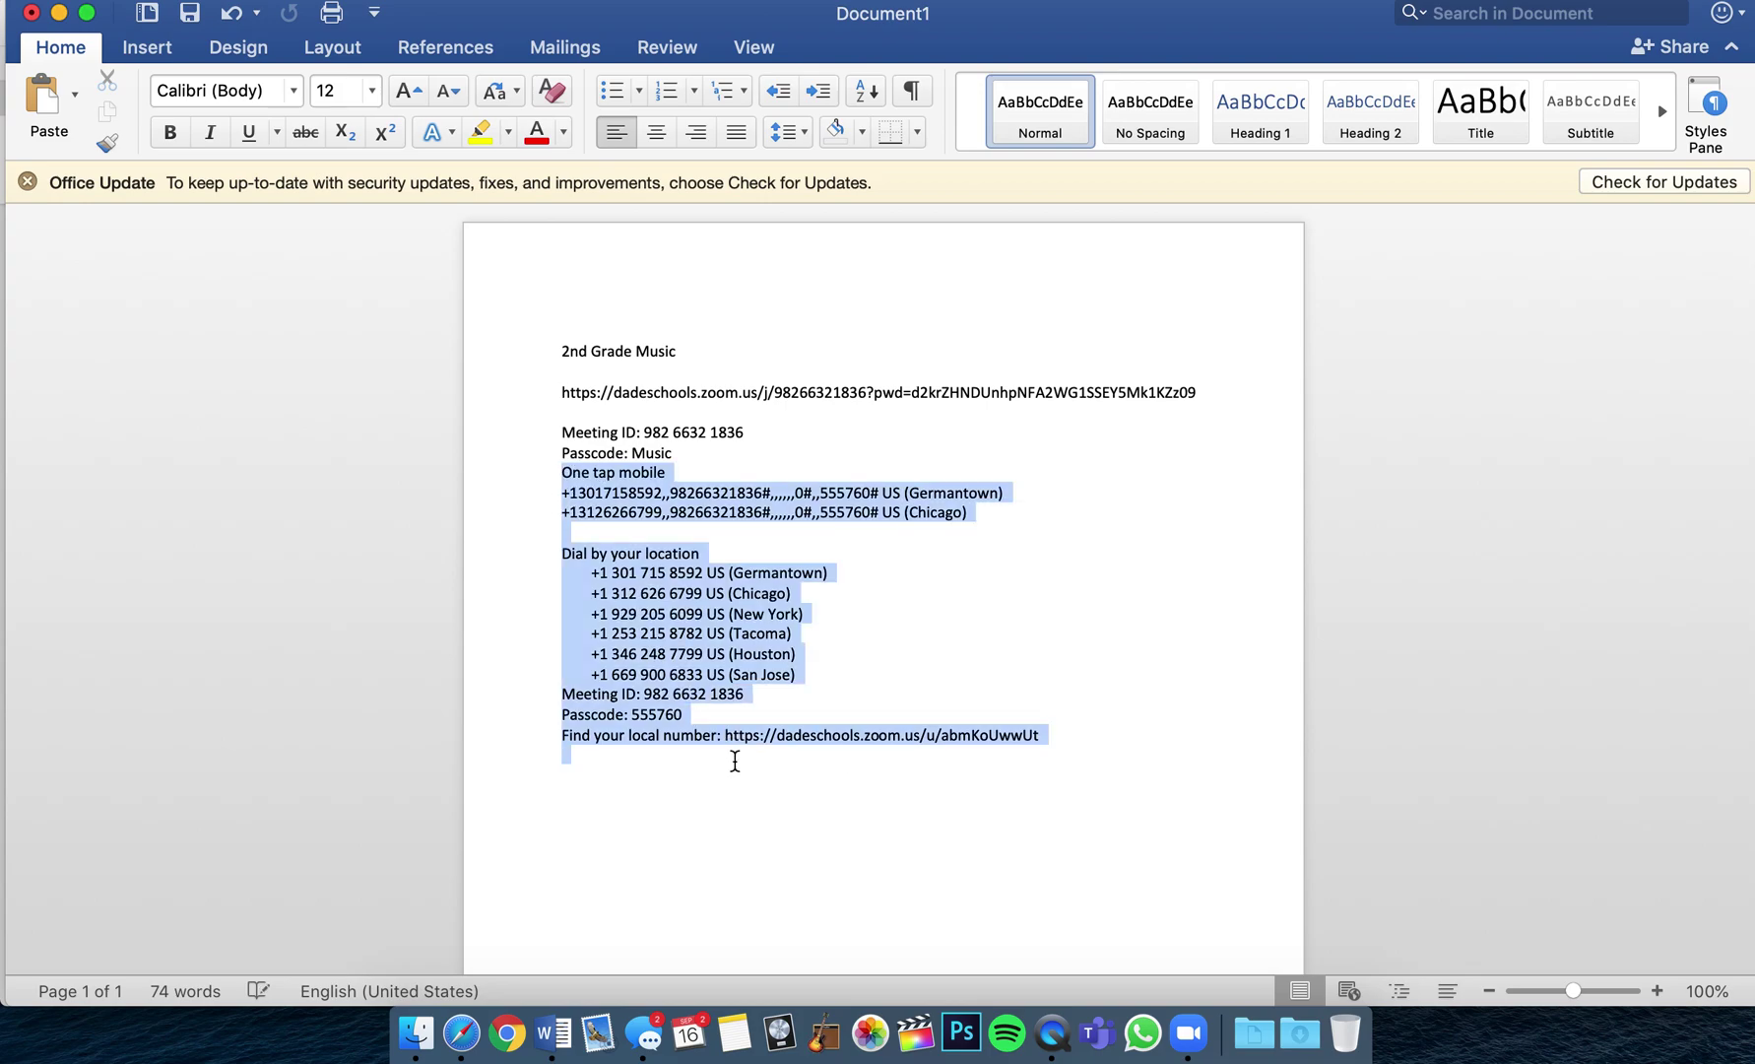
pyautogui.press('BackSpace')
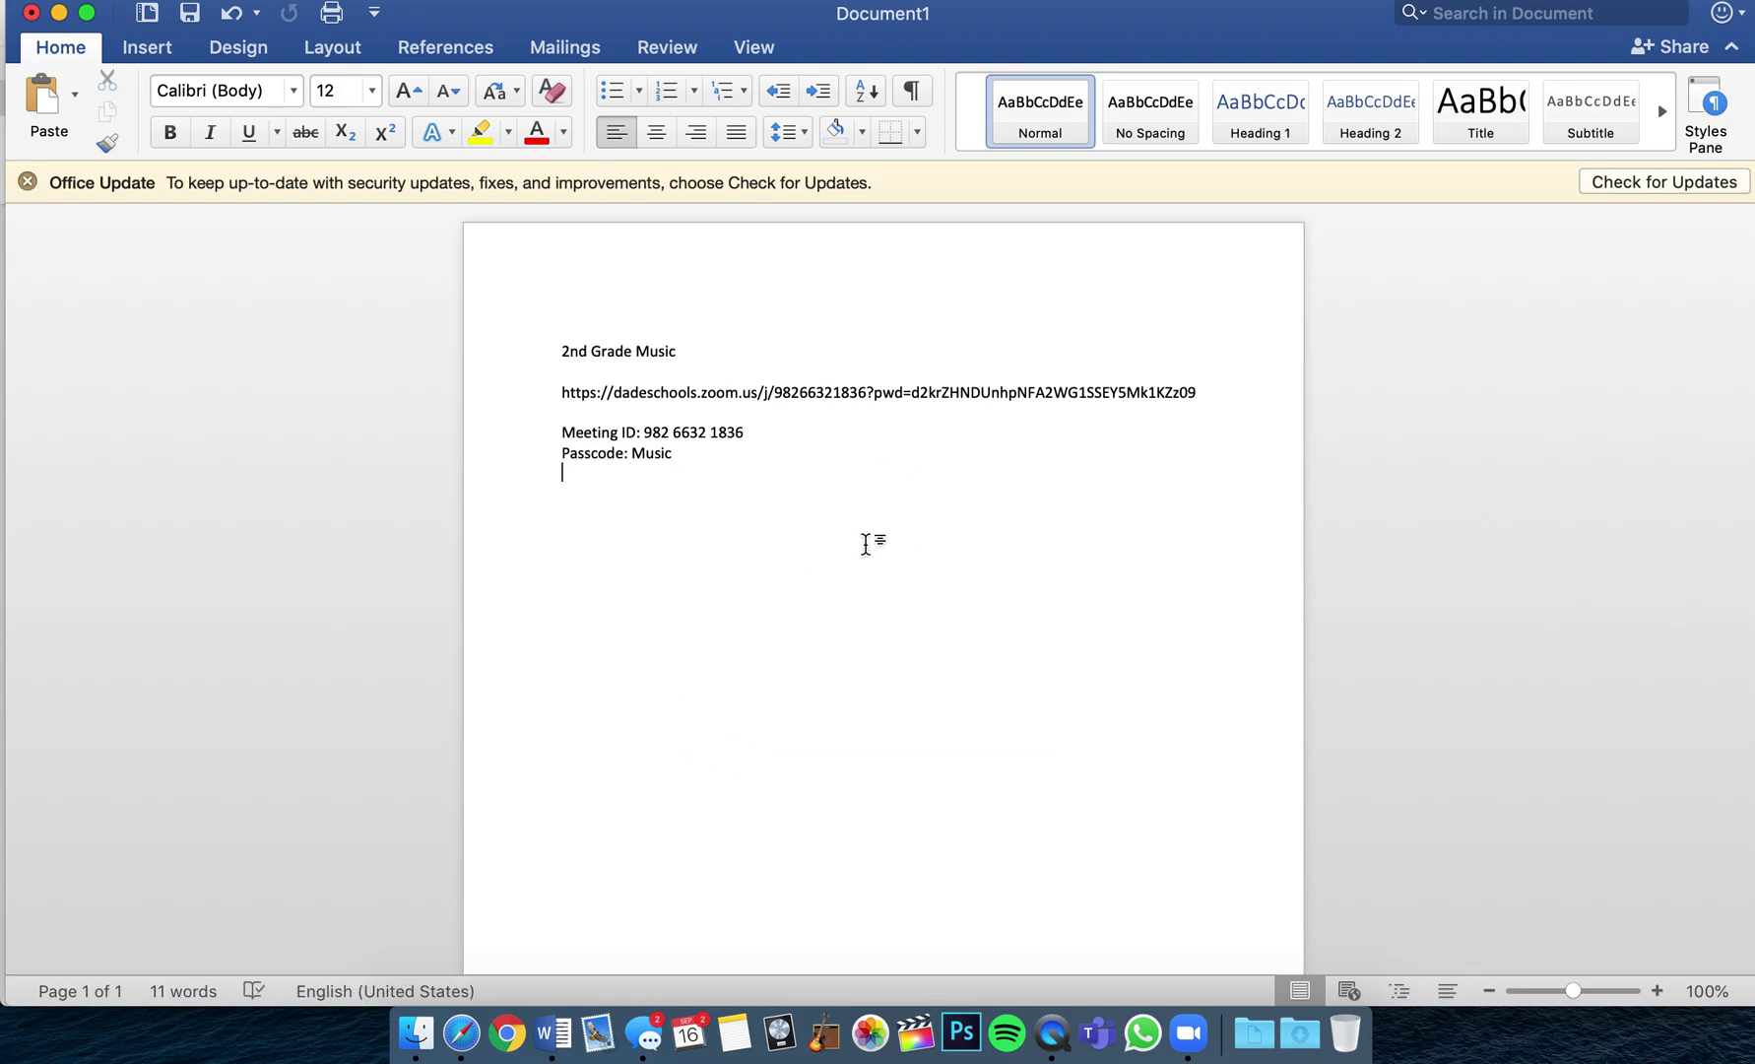